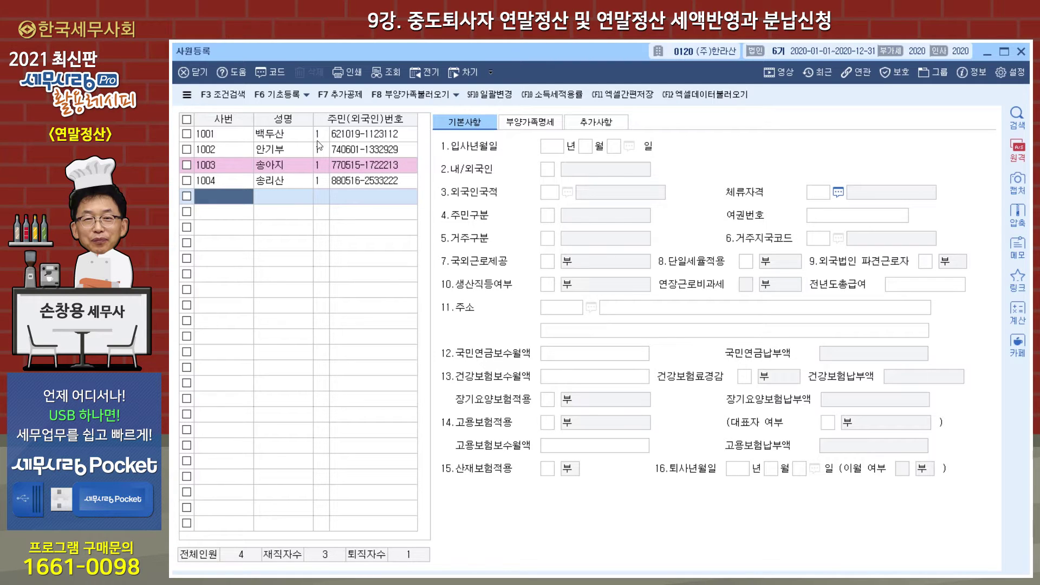
- Set the first listed employee's resignation date (퇴사년월일) to 2020-12-31 and close employee registration
left_click(244, 137)
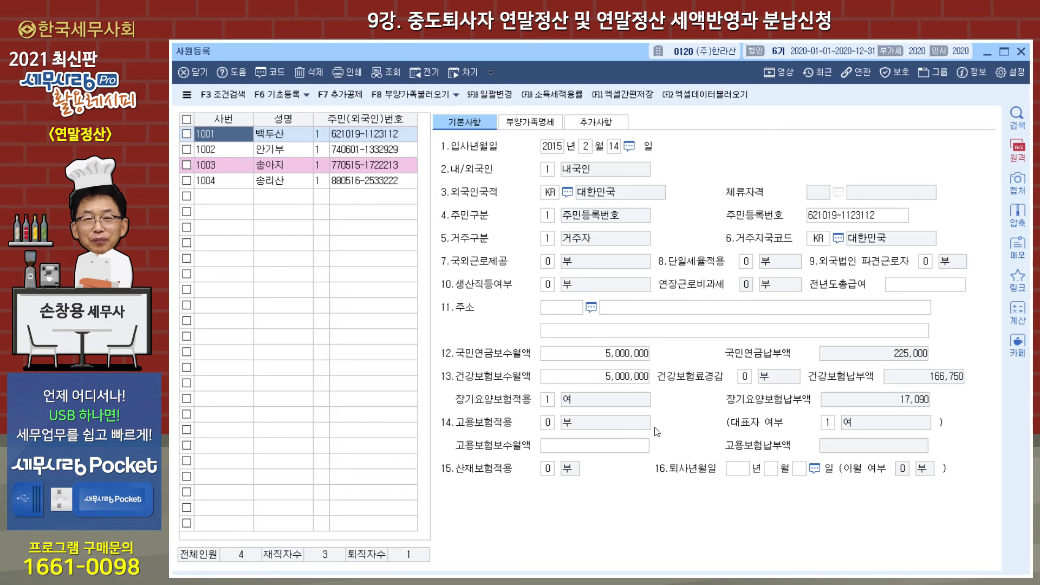
left_click(733, 470)
type("202")
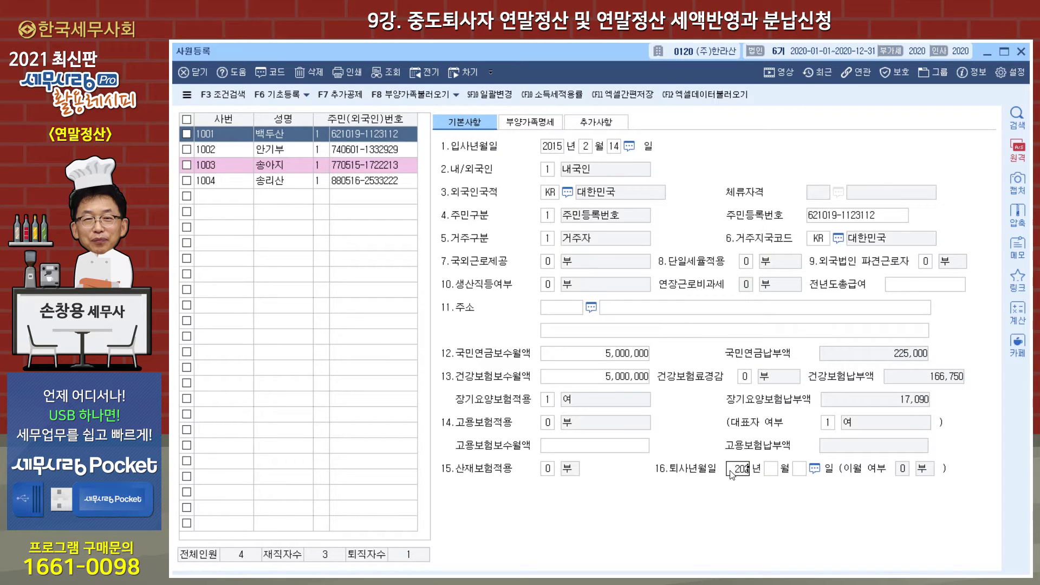
type("0 년 12 월 31")
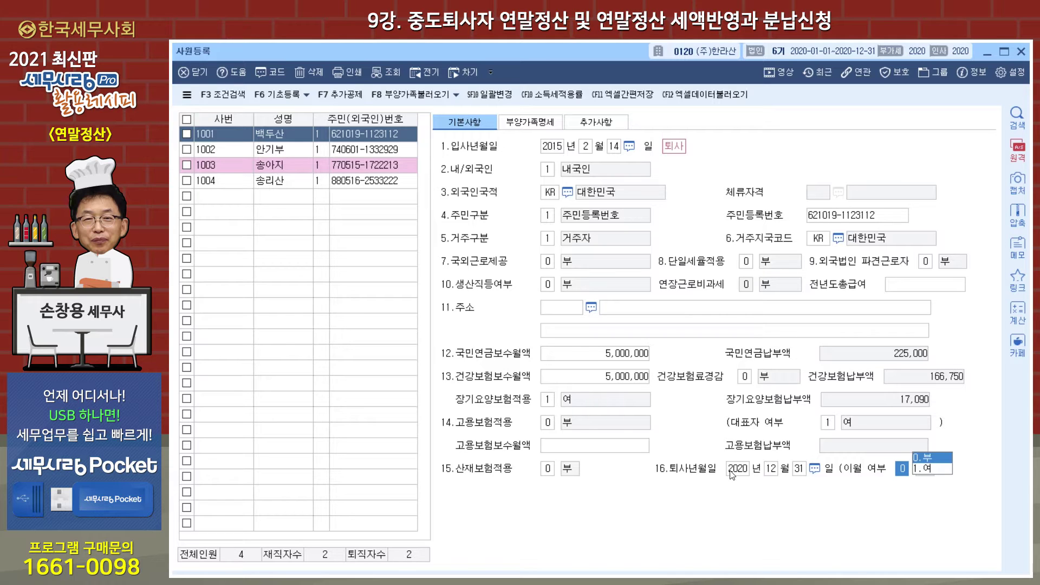
left_click(245, 203)
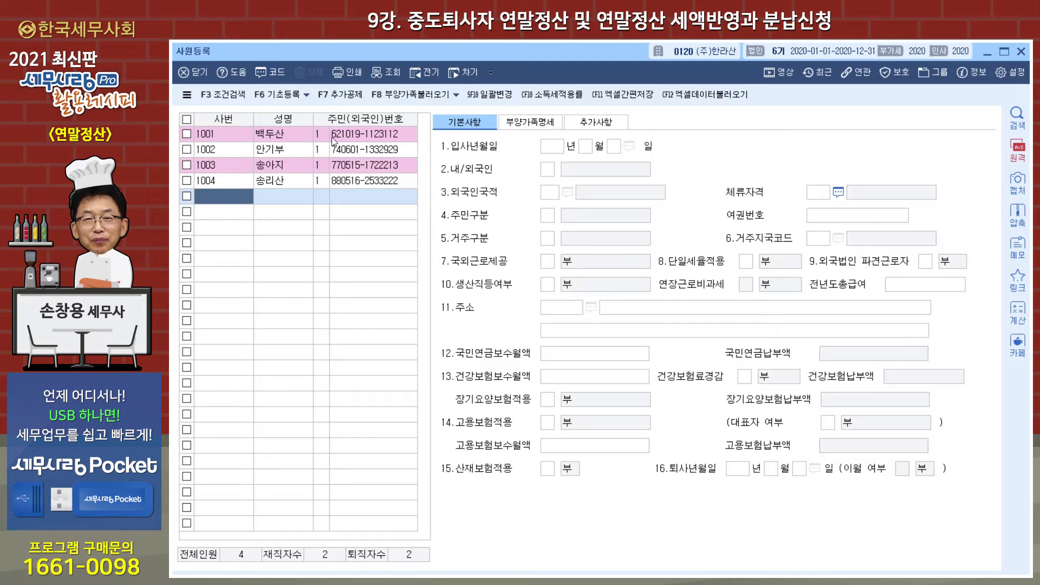
left_click(1020, 51)
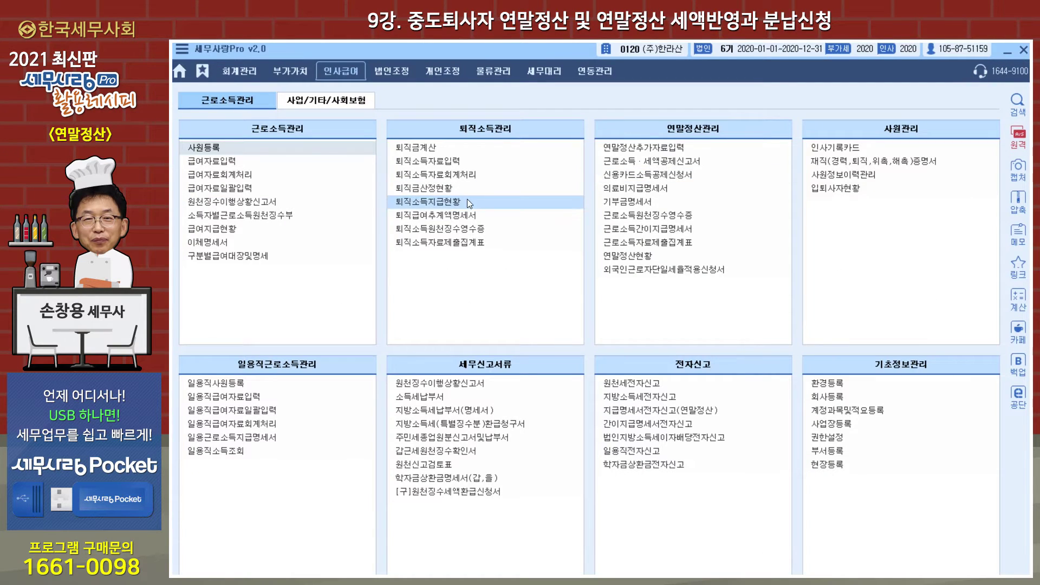
- Load payroll data entry (급여자료입력) for December 2020 and cancel that month's closing
left_click(225, 161)
left_click(280, 118)
type("11")
type("2")
key("Return")
key("Return")
key("Return")
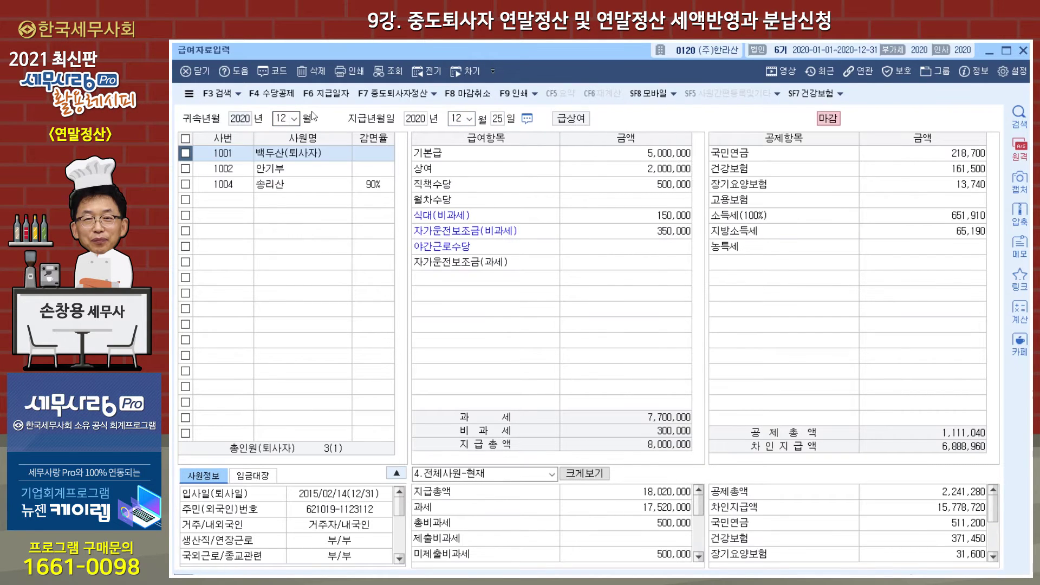
left_click(461, 93)
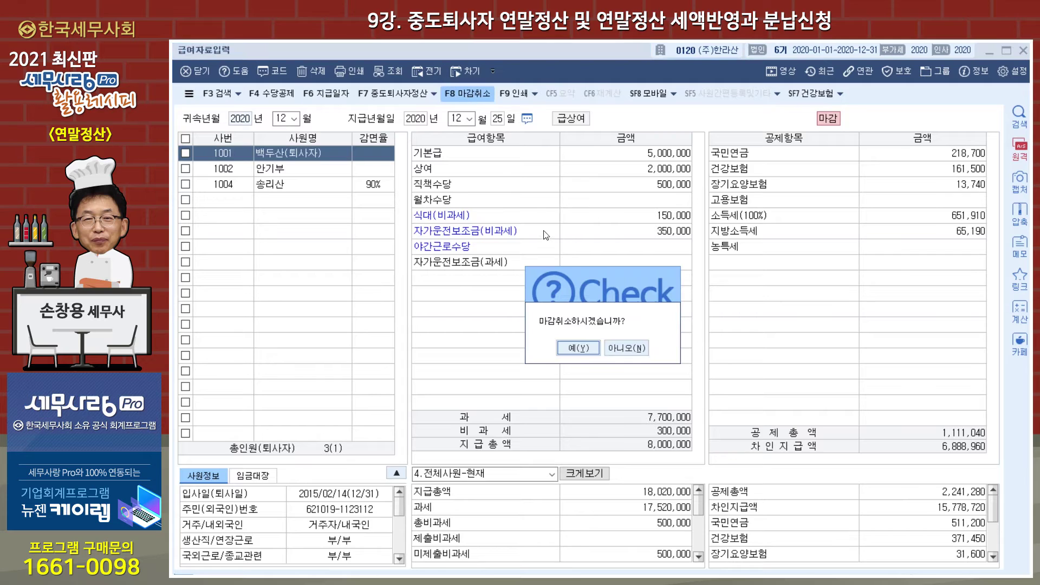
left_click(576, 347)
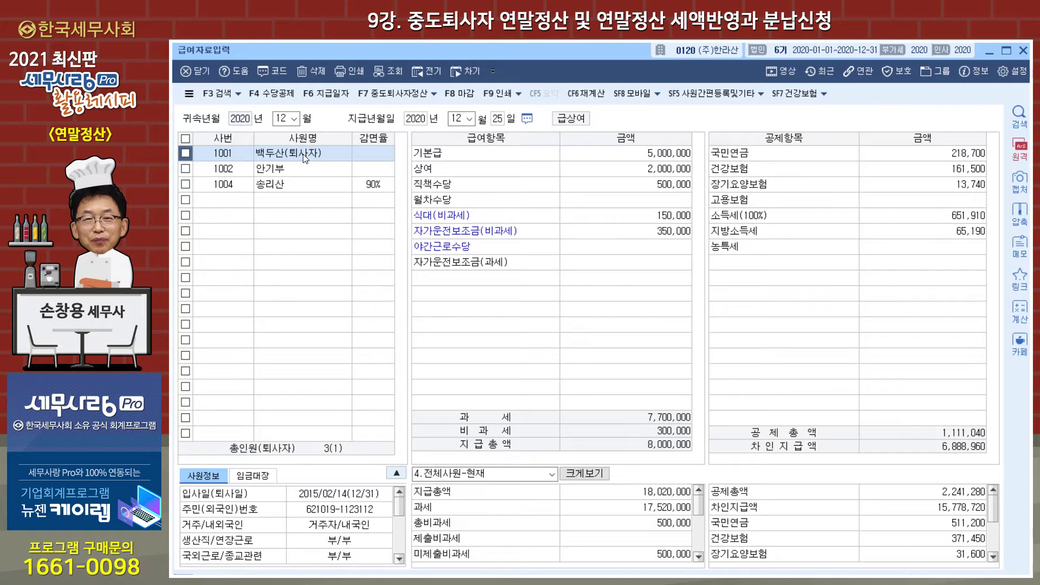
- Run the mid-year retiree year-end settlement for the resigned employee and reflect it in the December payroll (급여반영)
left_click(394, 95)
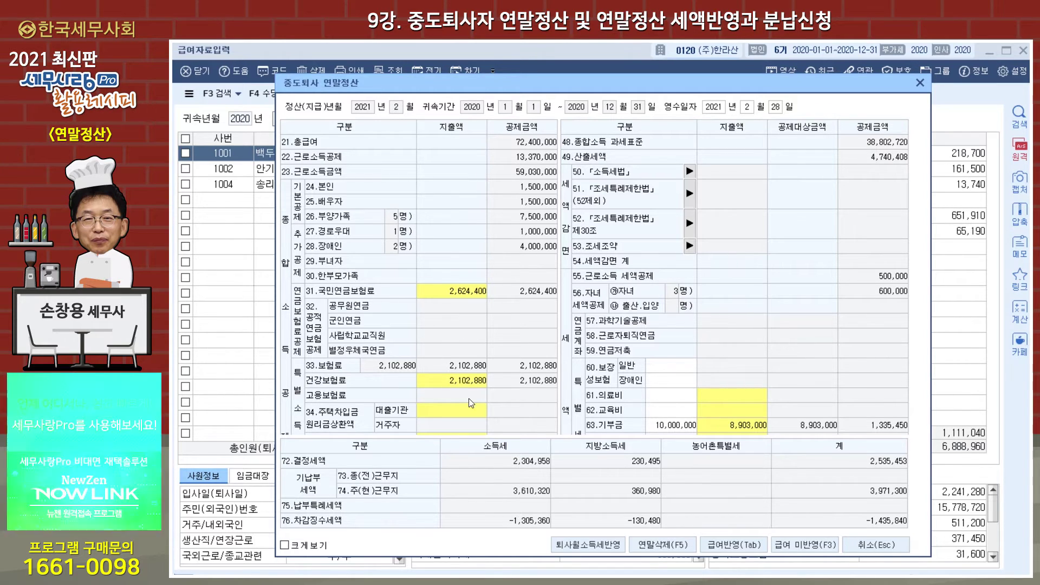
scroll(452, 412, "down", 2)
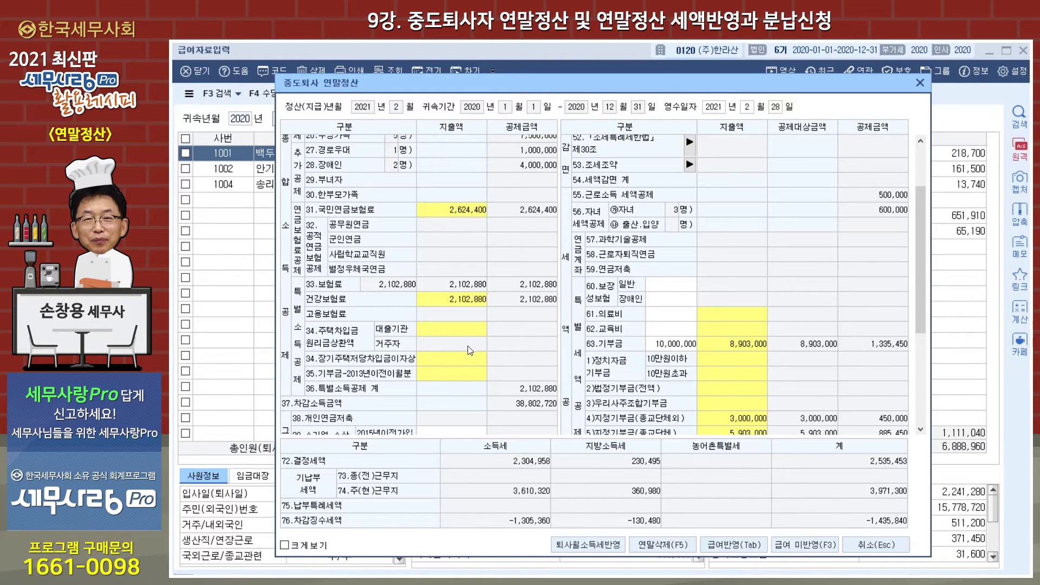
left_click(727, 545)
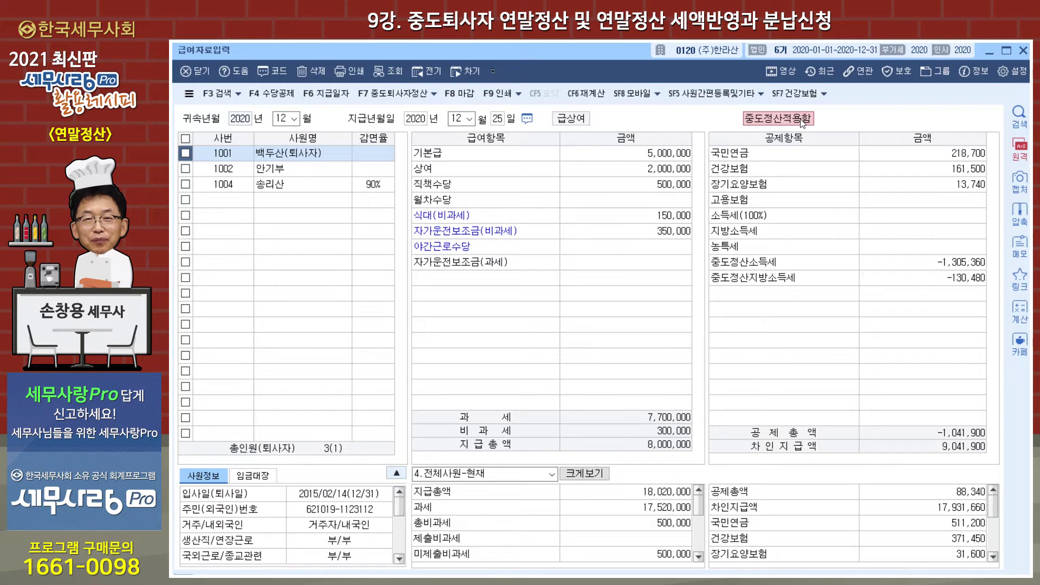
- Set the resigned employee's retiree settlement to 급여 미반영, leaving it out of the payroll, and delete the settlement (연말삭제)
left_click(388, 96)
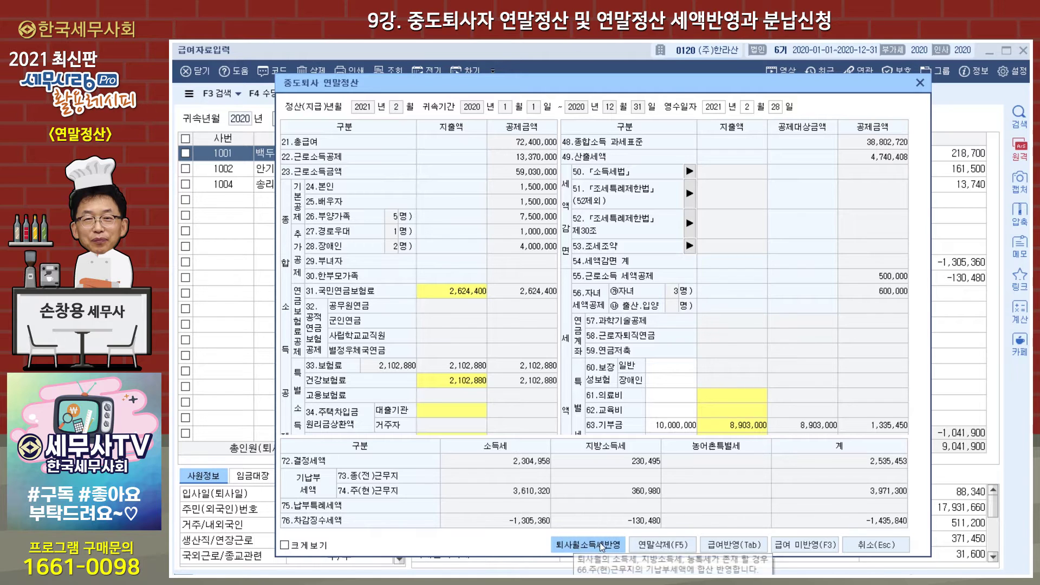
left_click(794, 545)
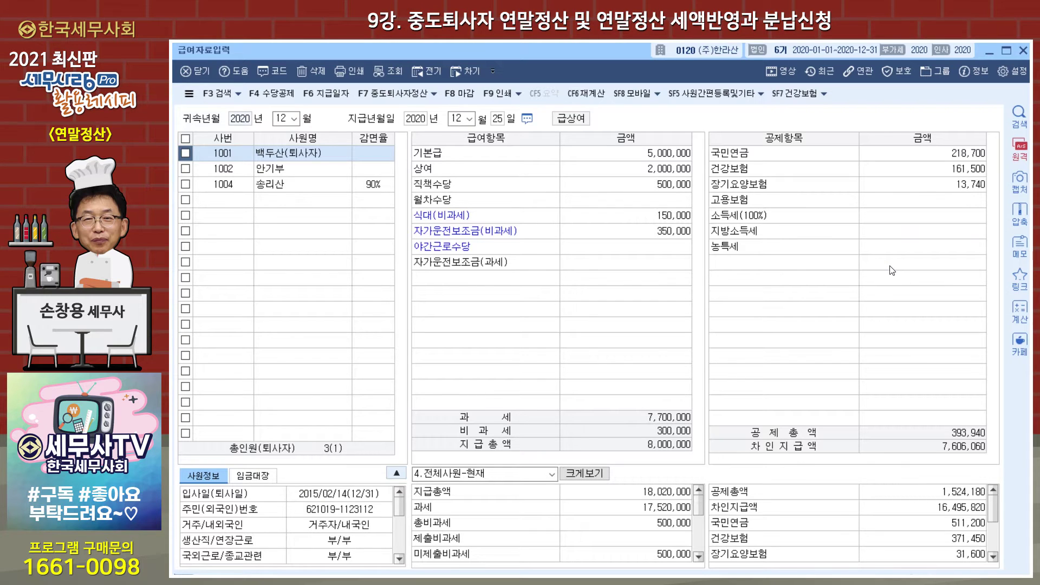
left_click(400, 95)
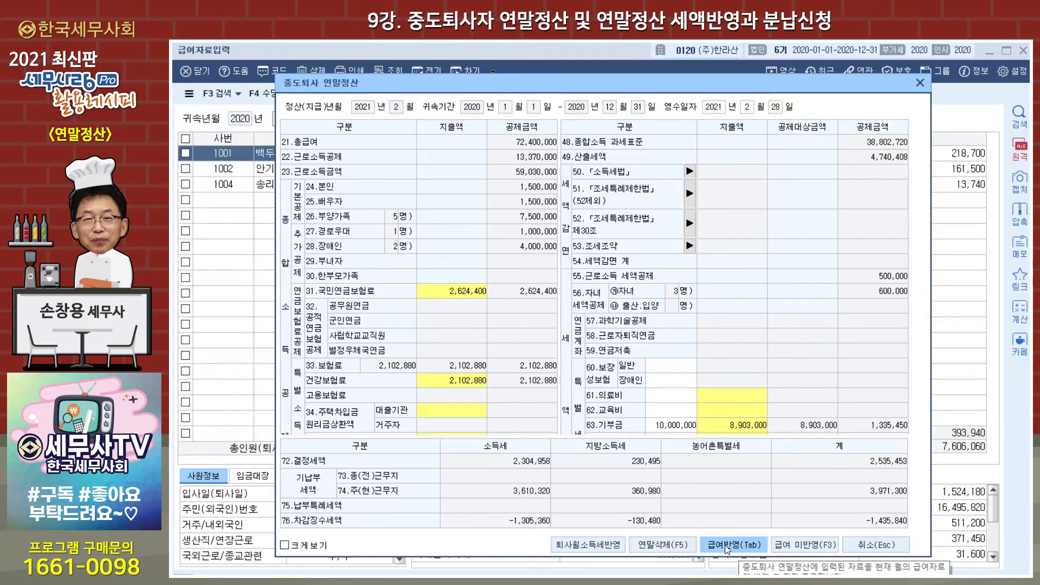
left_click(664, 544)
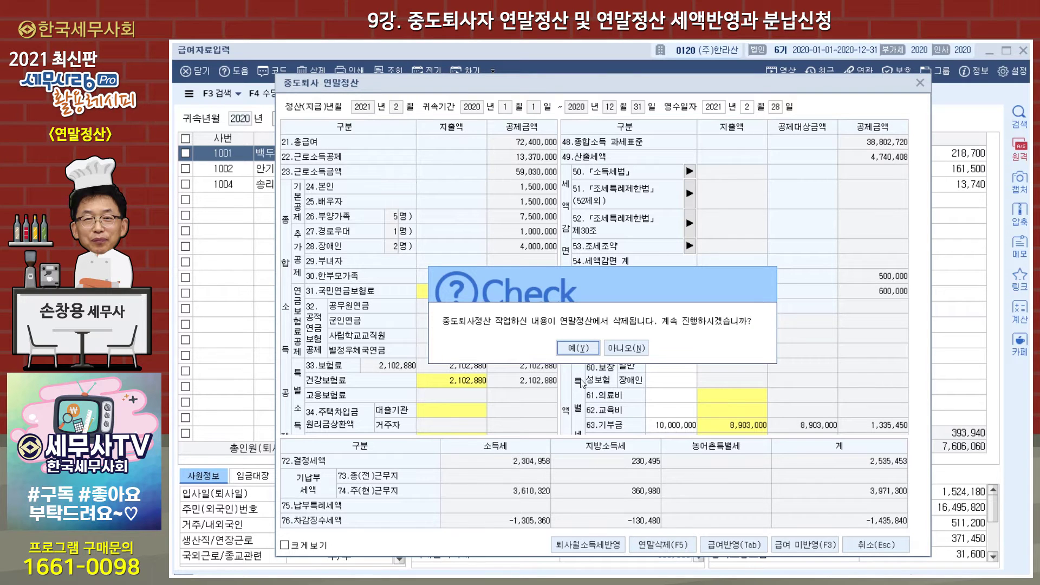
left_click(575, 348)
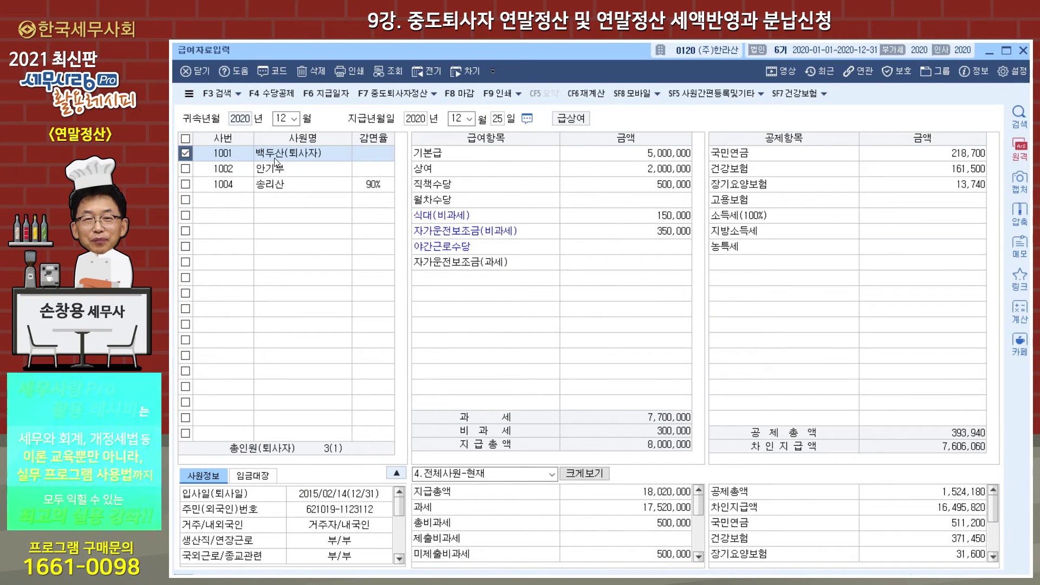
- Recalculate all payroll items (전항목선택) for the current, checked resigned employee only
left_click(578, 96)
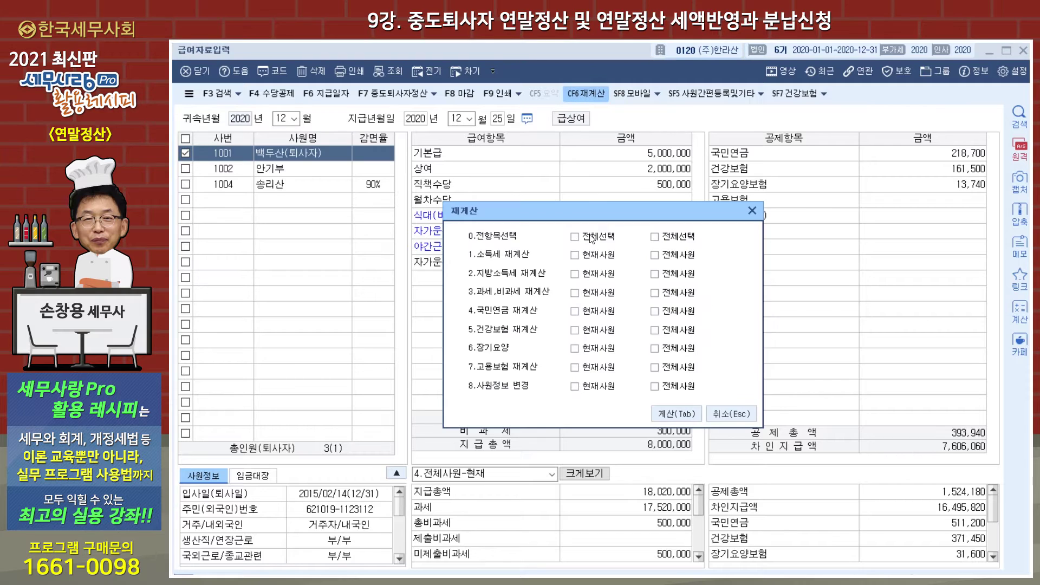
left_click(676, 414)
left_click(596, 353)
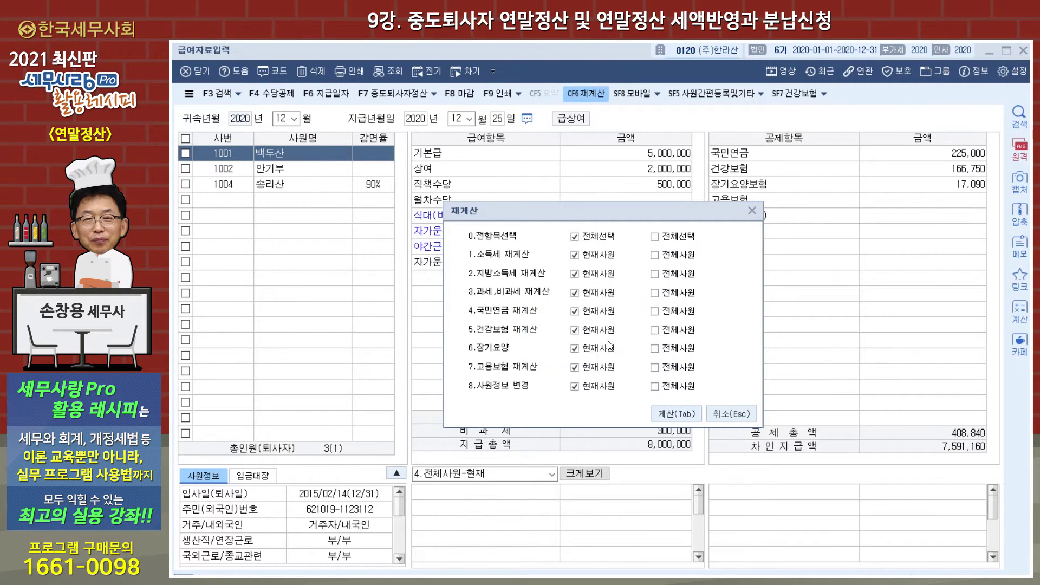
left_click(609, 356)
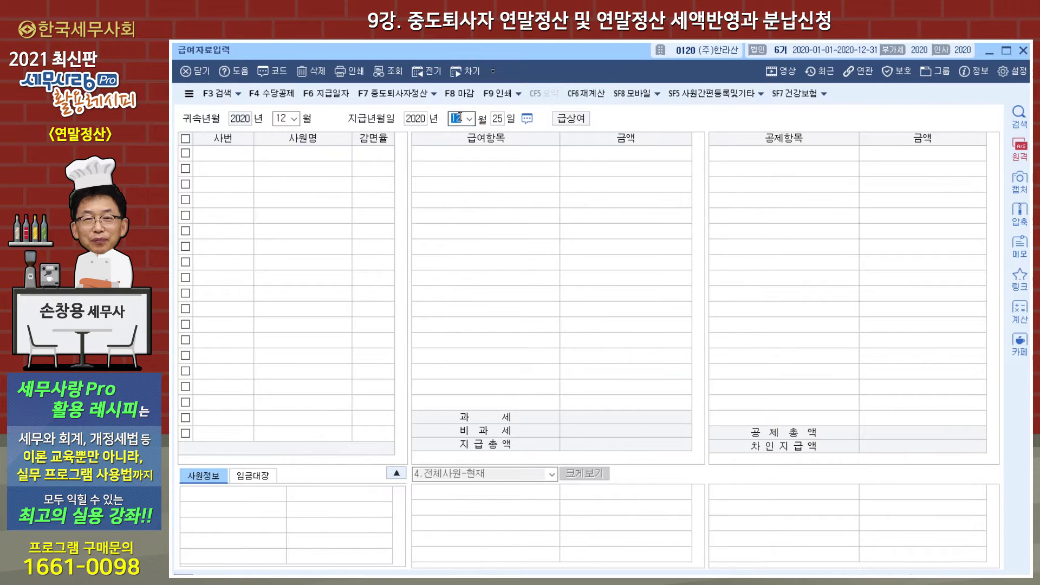
- Close payroll data entry and reload it for December 2020
left_click(1020, 51)
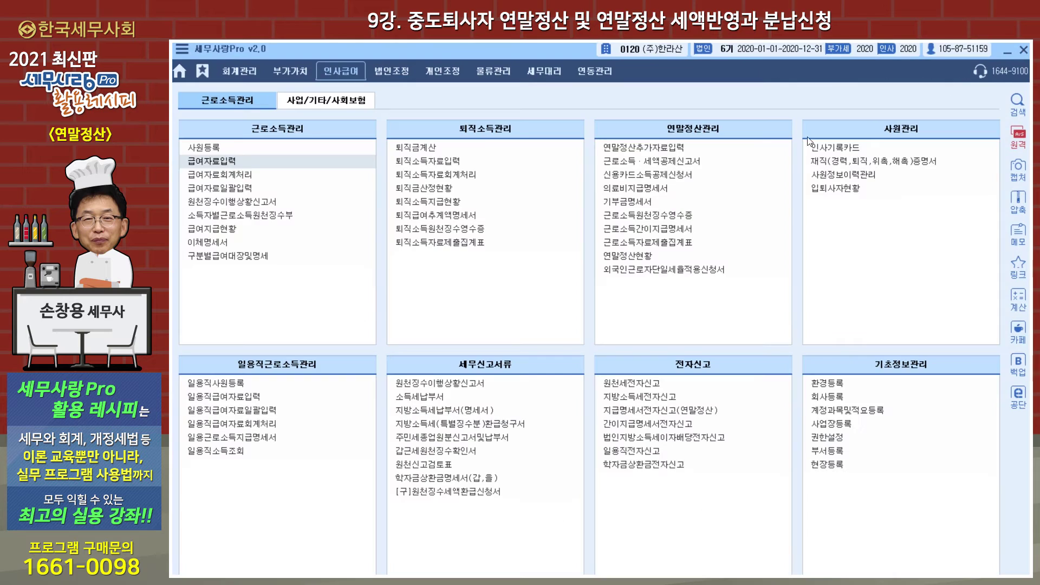
left_click(228, 161)
type("12")
key("Return")
key("Return")
key("Return")
key("Return")
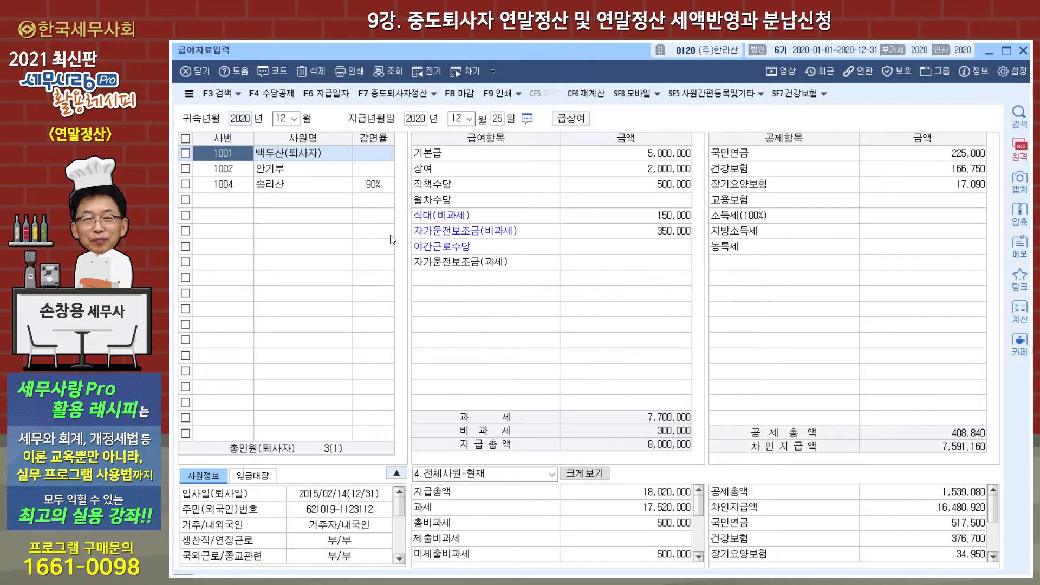
- Check the resigned employee's base pay and bonus amounts and the income tax and local income tax deductions
left_click(652, 156)
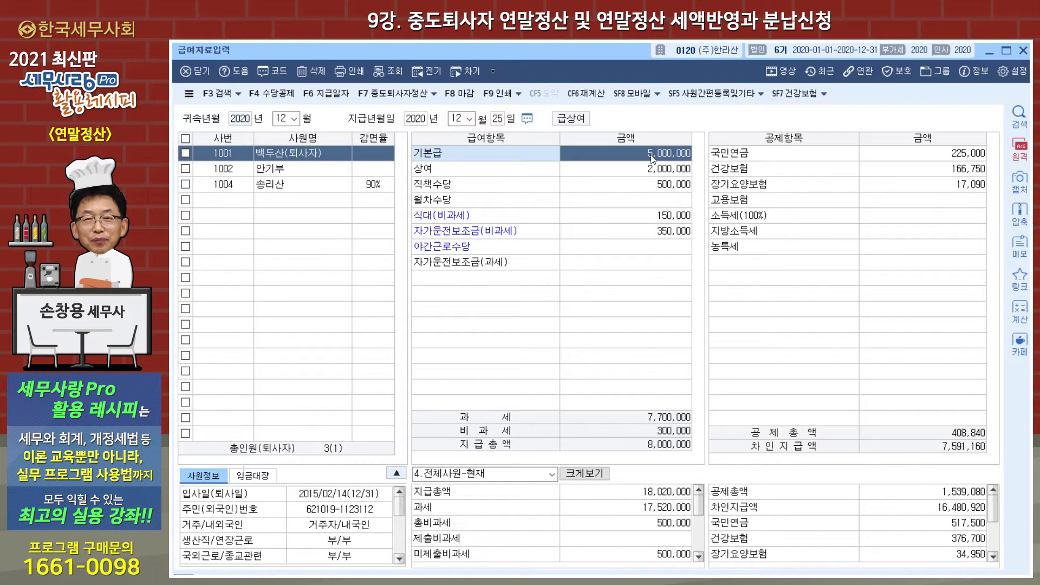
key("Return")
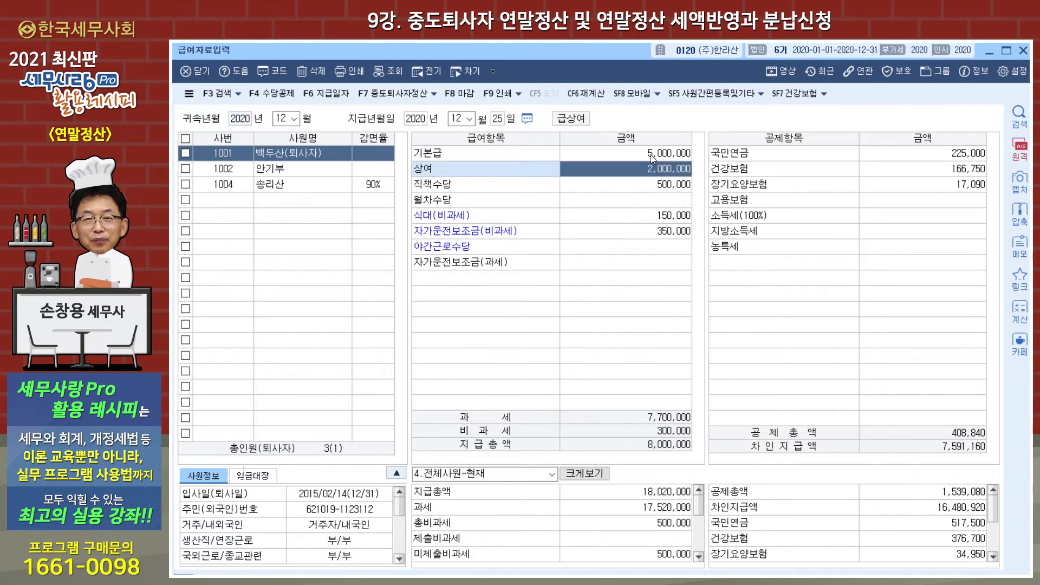
key("Return")
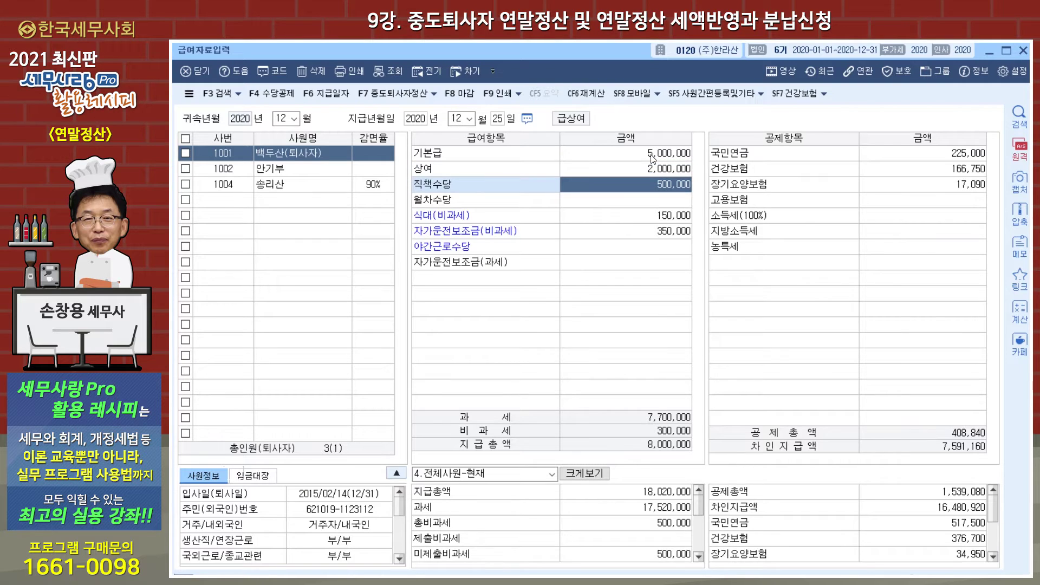
left_click(914, 219)
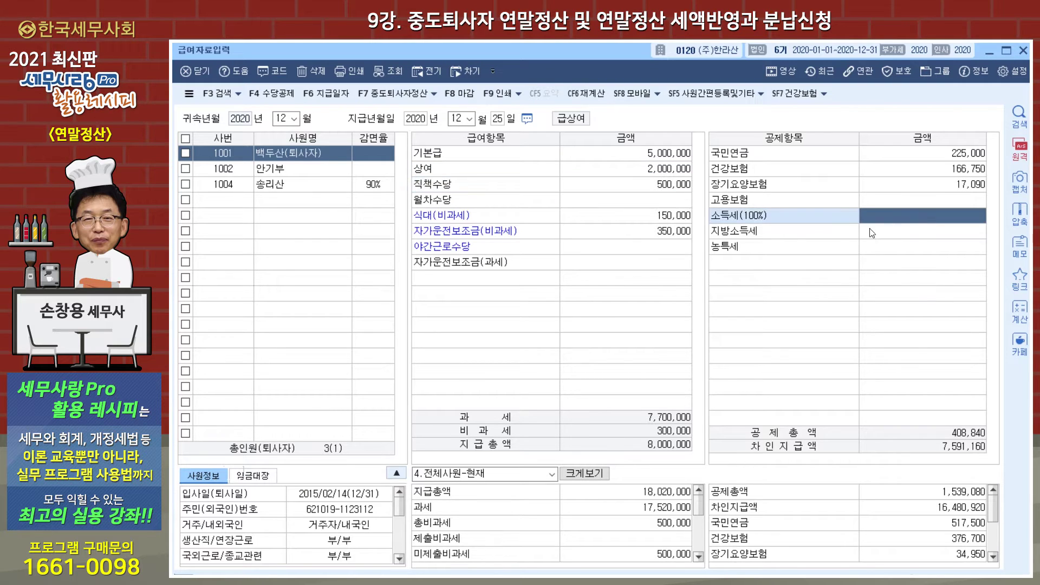
left_click(919, 228)
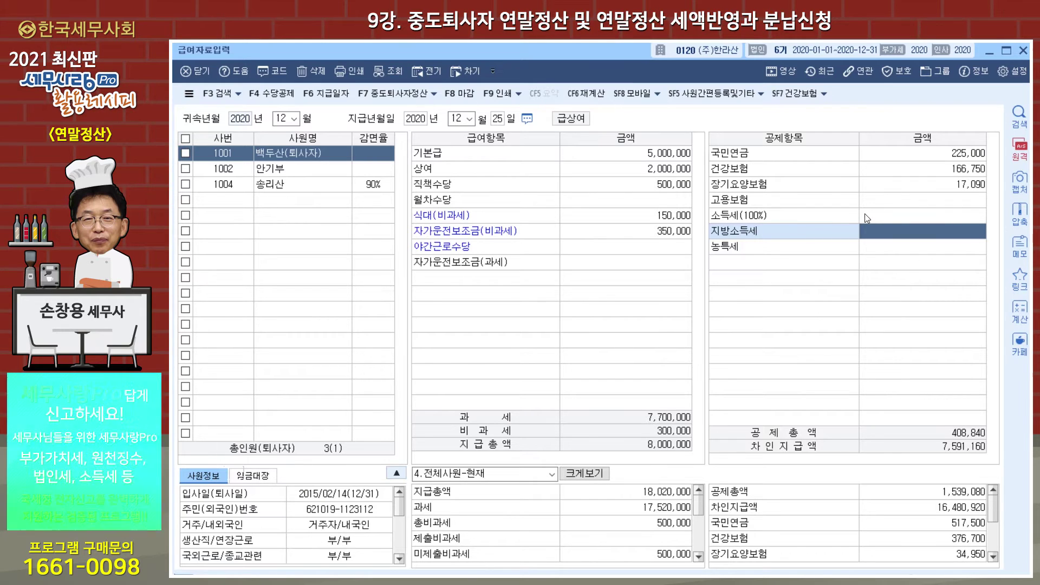
left_click(878, 215)
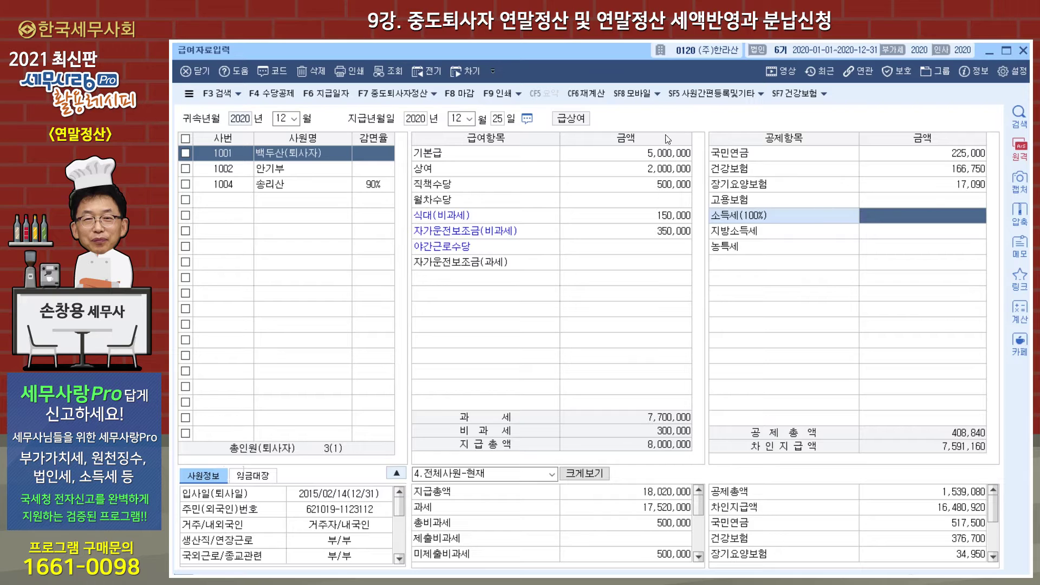
- Check the resigned employee's row and recalculate all payroll items for all employees (전체사원)
left_click(586, 93)
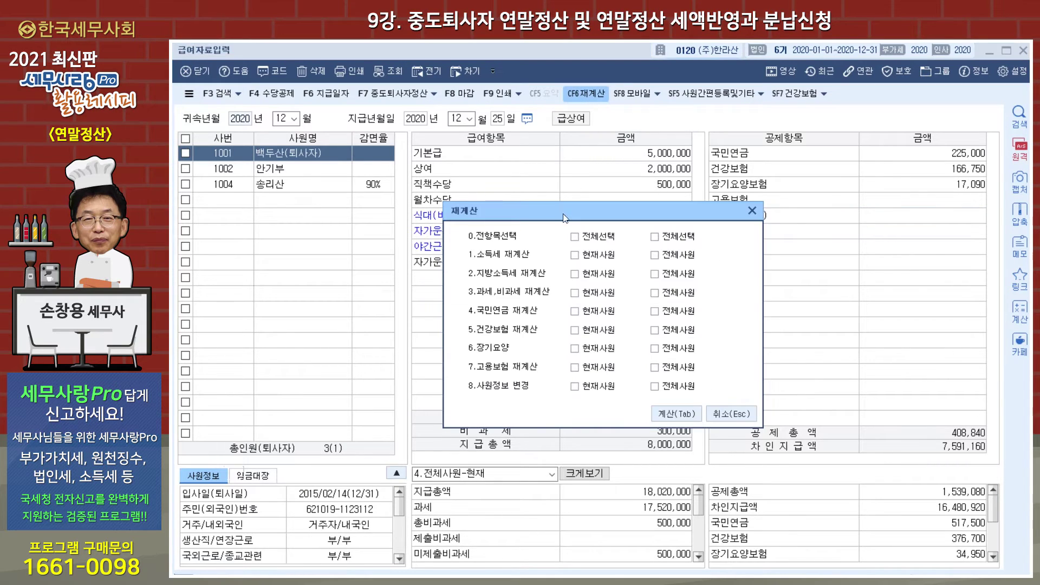
left_click(751, 211)
left_click(186, 154)
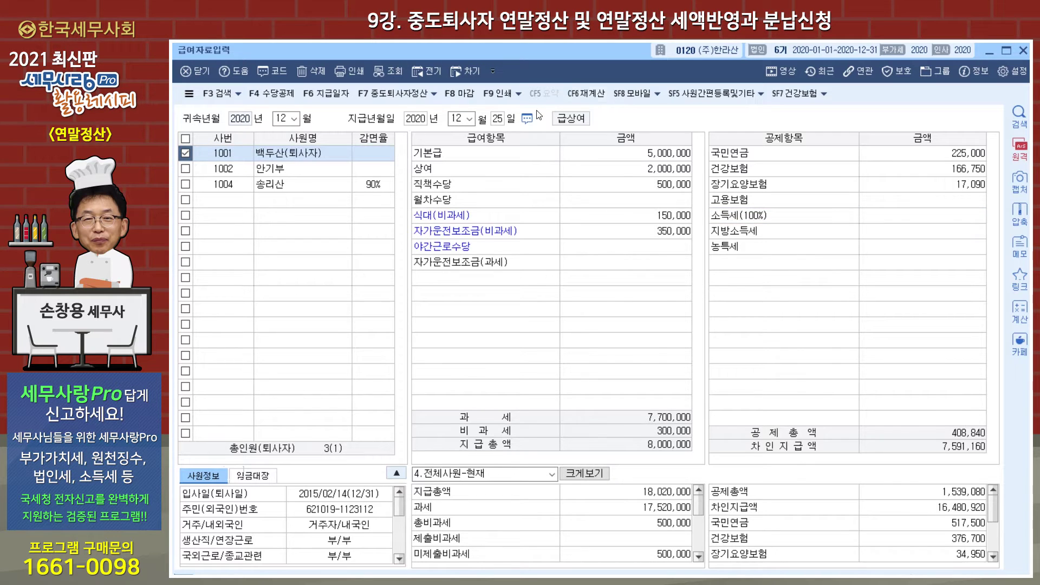
left_click(593, 95)
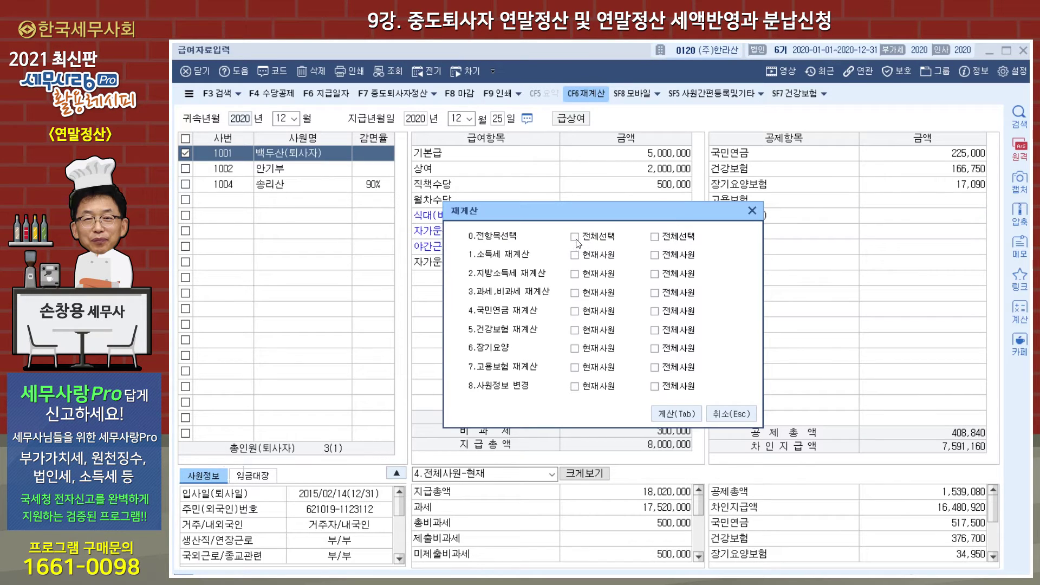
left_click(654, 237)
left_click(671, 412)
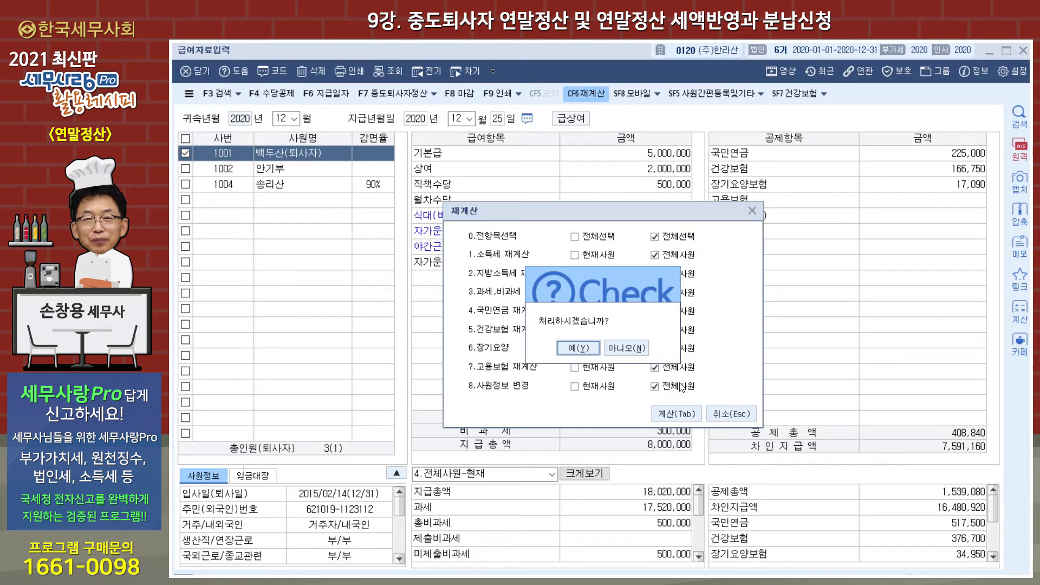
left_click(579, 347)
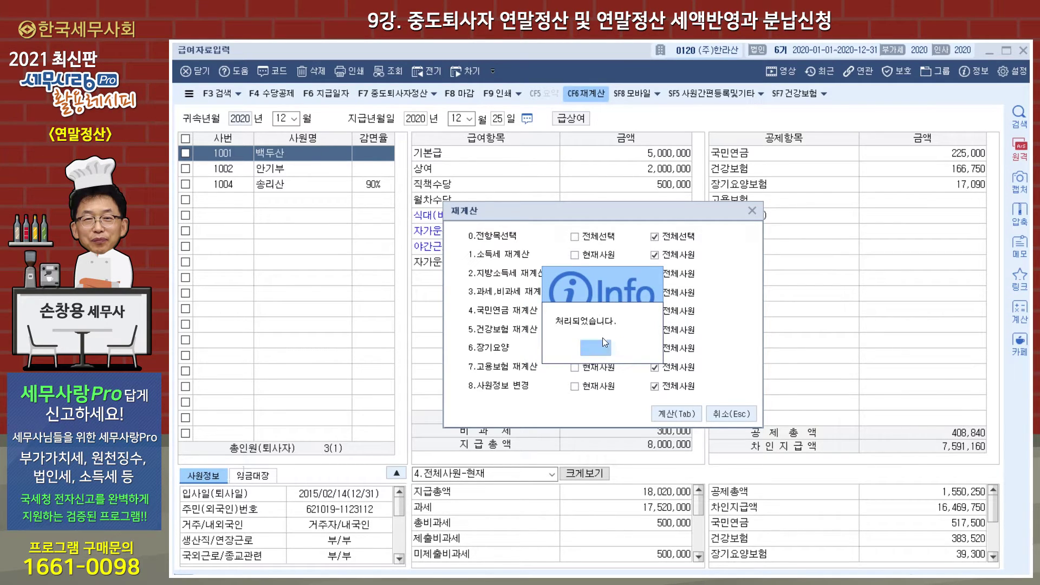
left_click(605, 348)
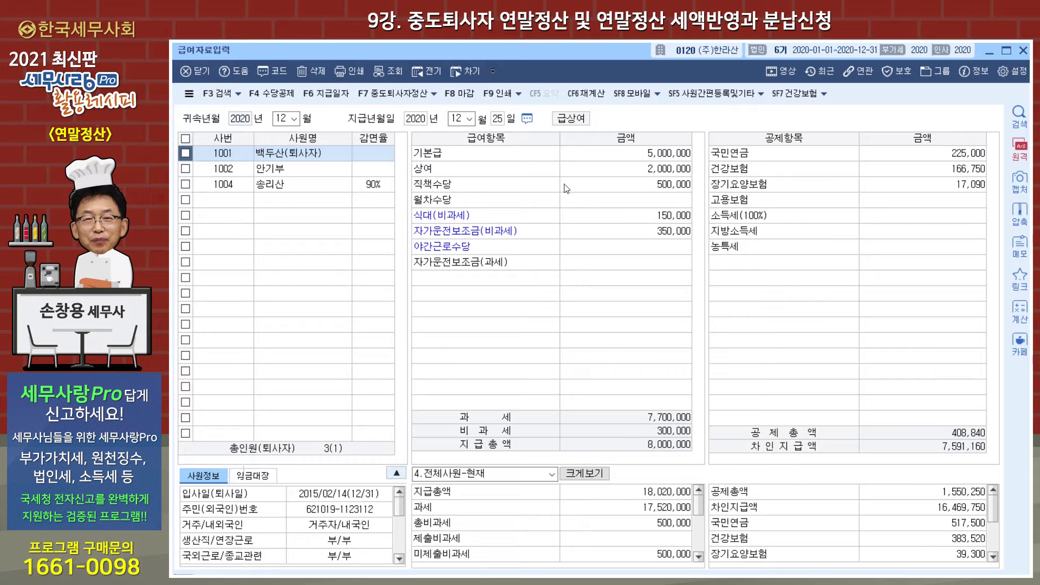
- Look at the December income tax deduction and load the November 2020 payroll for comparison
left_click(887, 222)
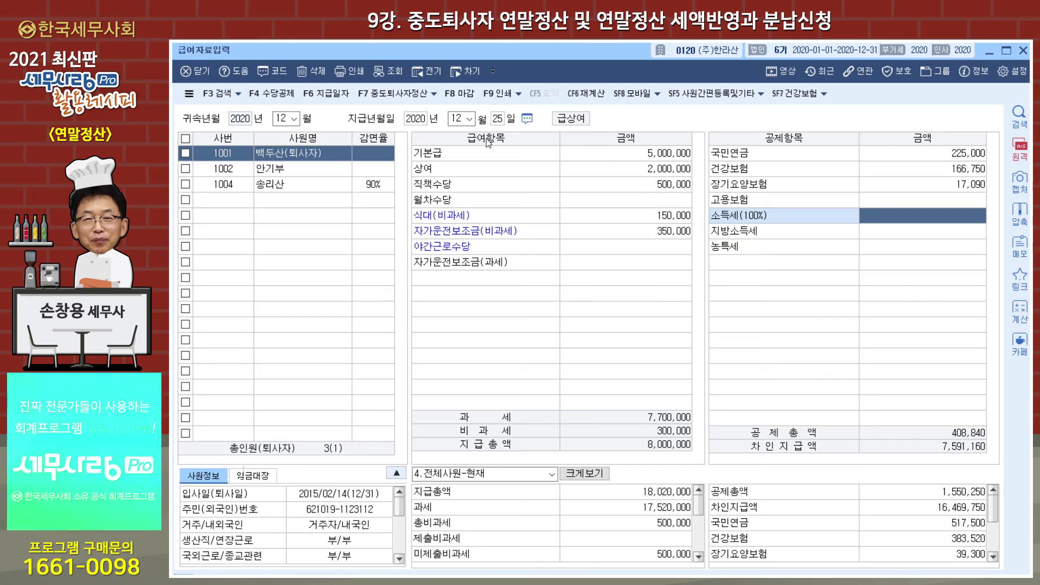
left_click(282, 119)
type("11")
key("Return")
key("Return")
key("Return")
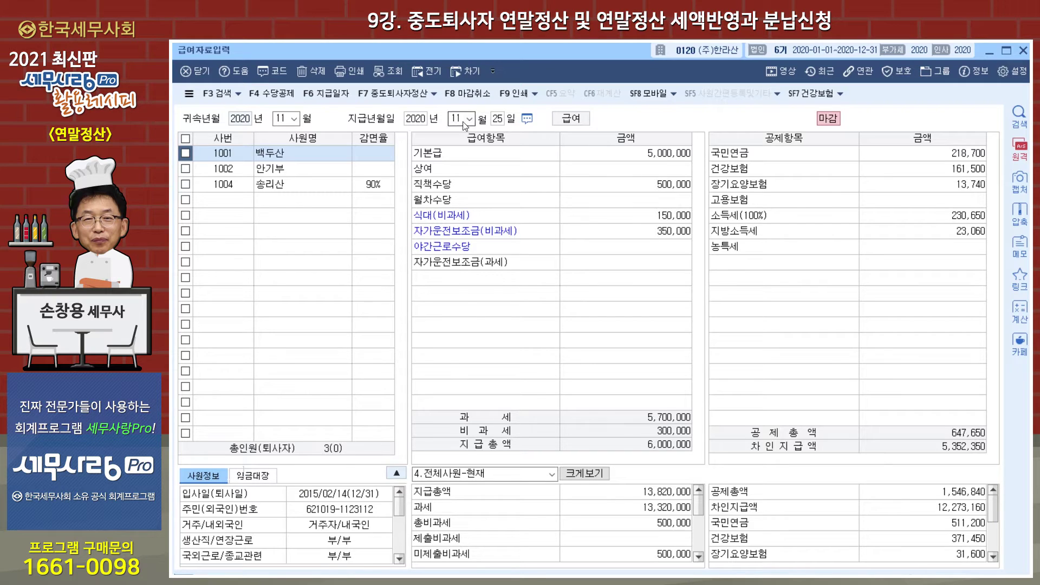
- Reload the payroll for attribution month 12 of 2020
left_click(294, 119)
type("12")
key("Return")
key("Return")
key("Return")
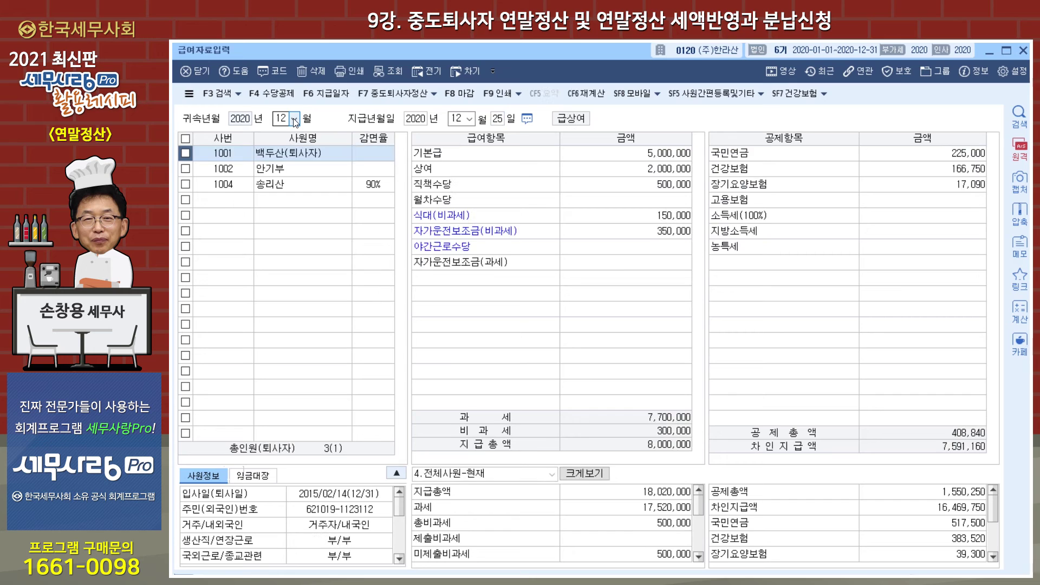
- Set the resigned employee's December income tax (소득세) deduction to 230,650
left_click(927, 222)
type("12")
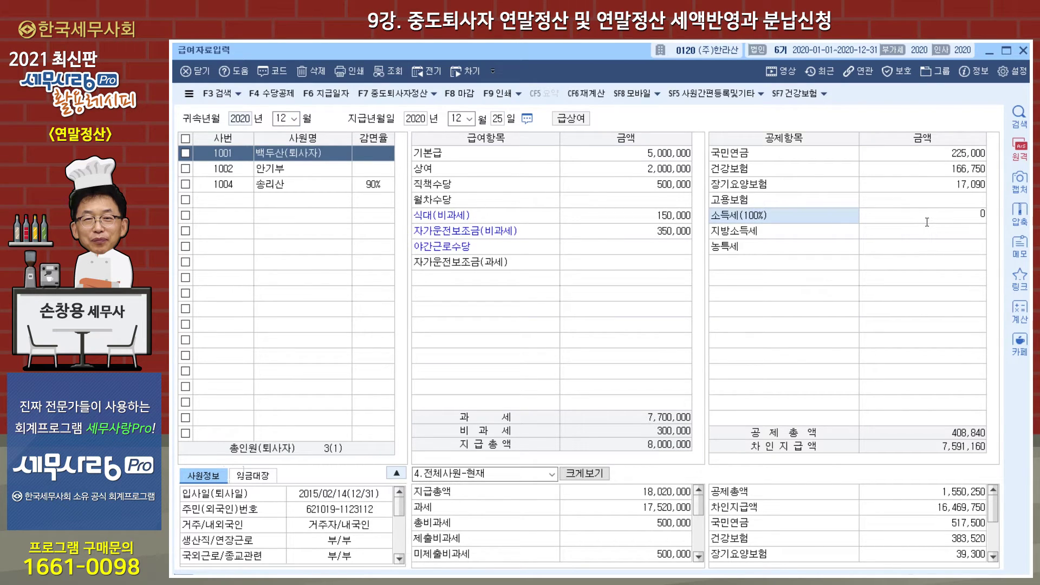
type("650")
key("Return")
left_click(925, 222)
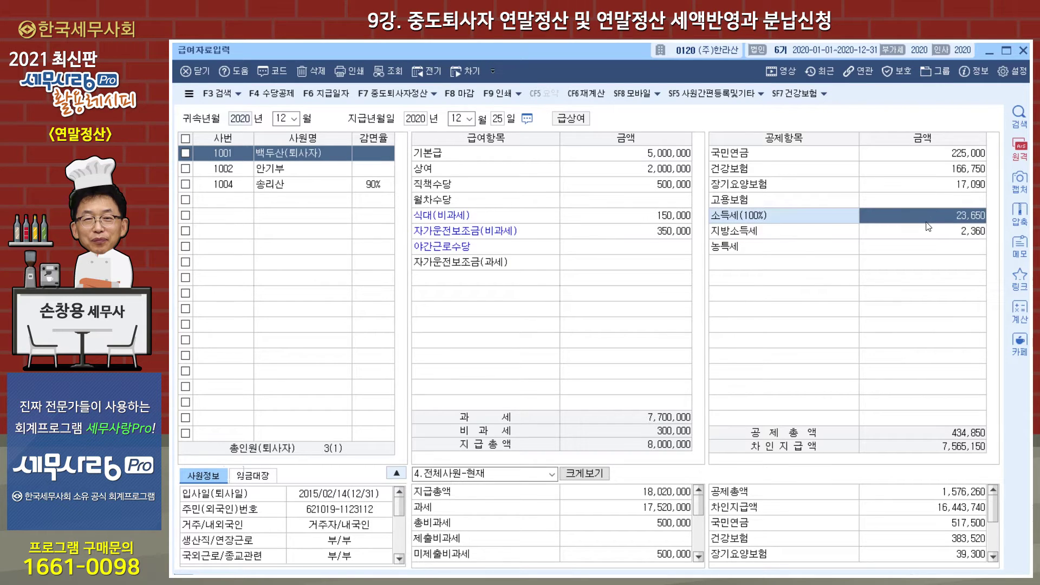
type("230,650")
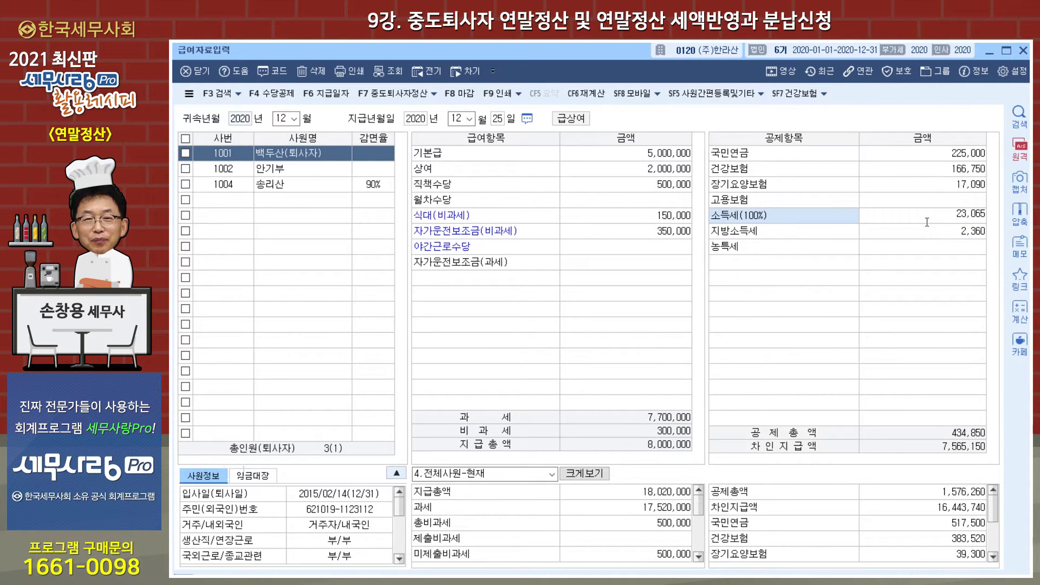
key("Return")
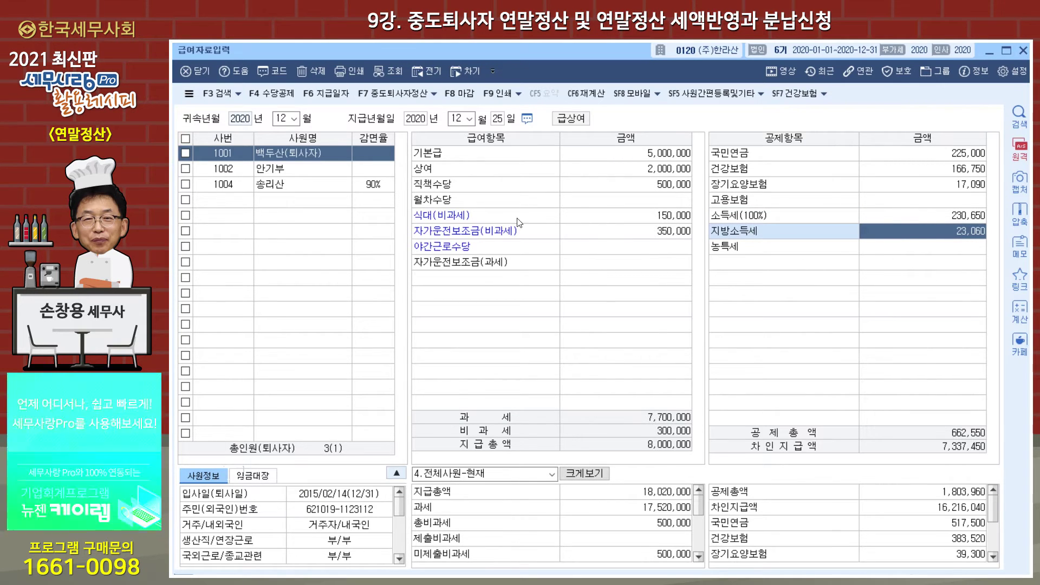
- Include the resignation-month income tax (퇴사월소득세반영) in the resigned employee's mid-year settlement and apply the settlement to payroll
left_click(382, 98)
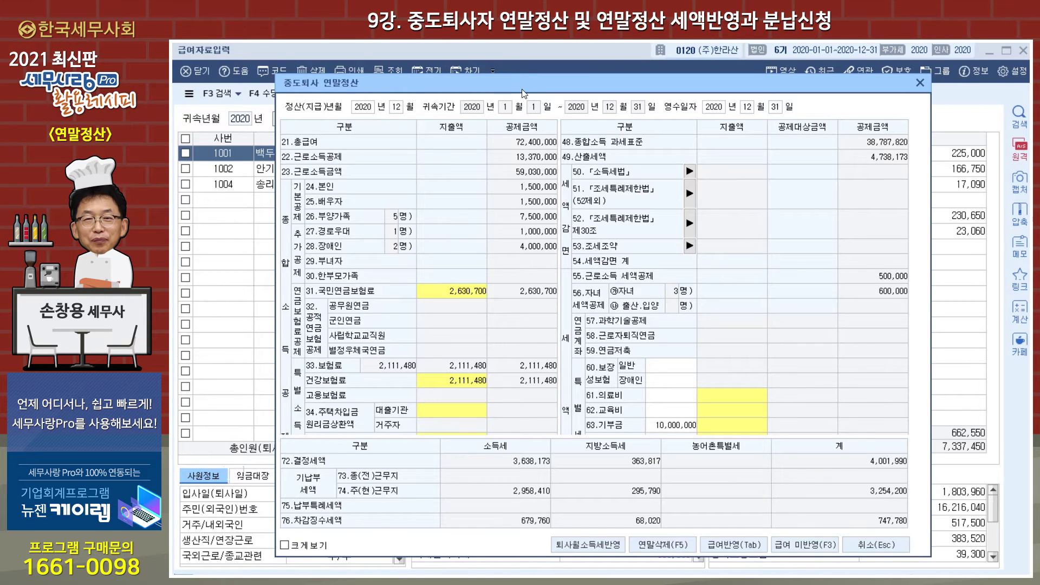
left_click_drag(520, 77, 518, 72)
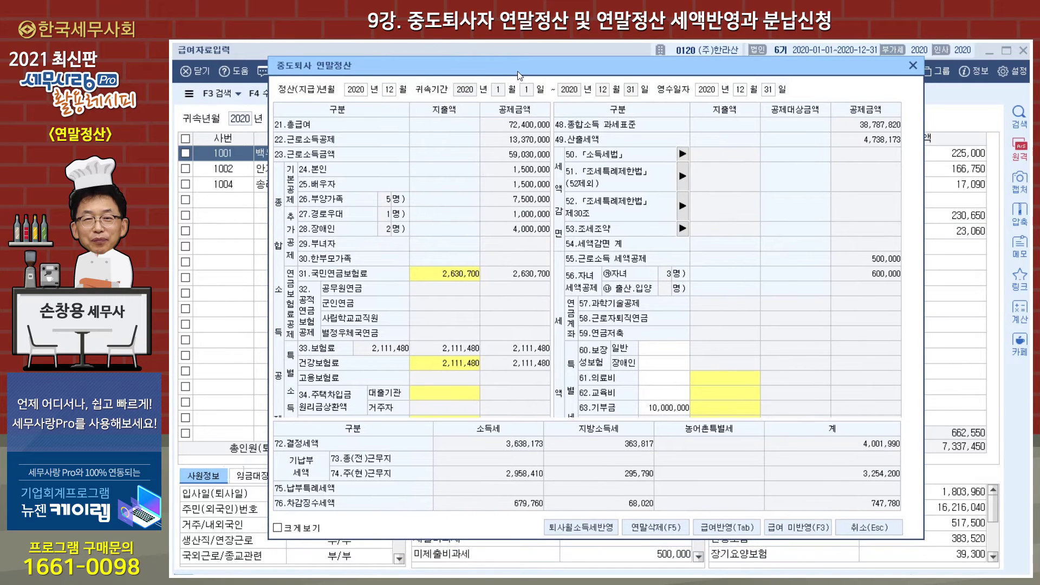
left_click(585, 535)
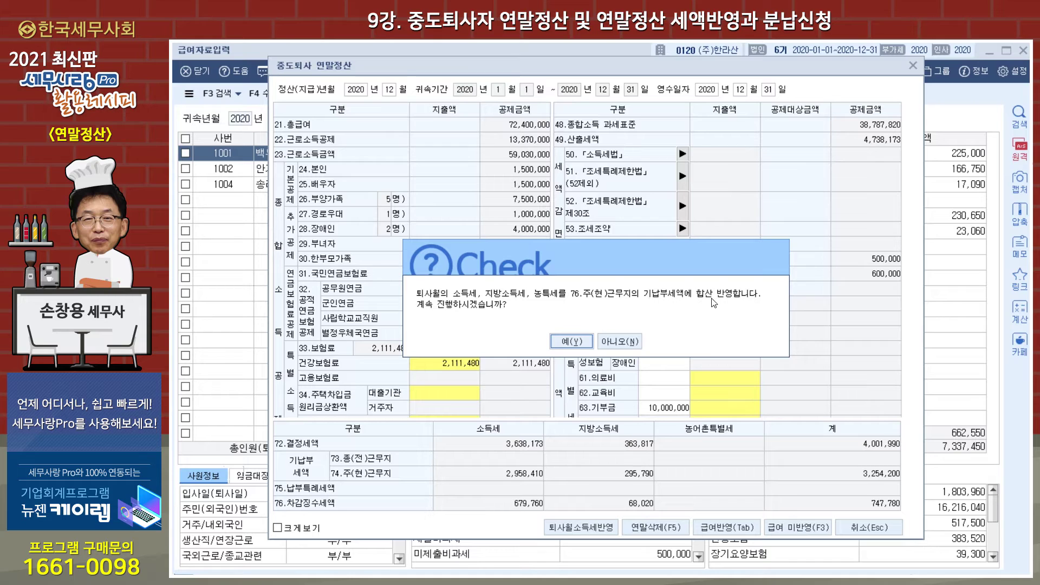
left_click(571, 342)
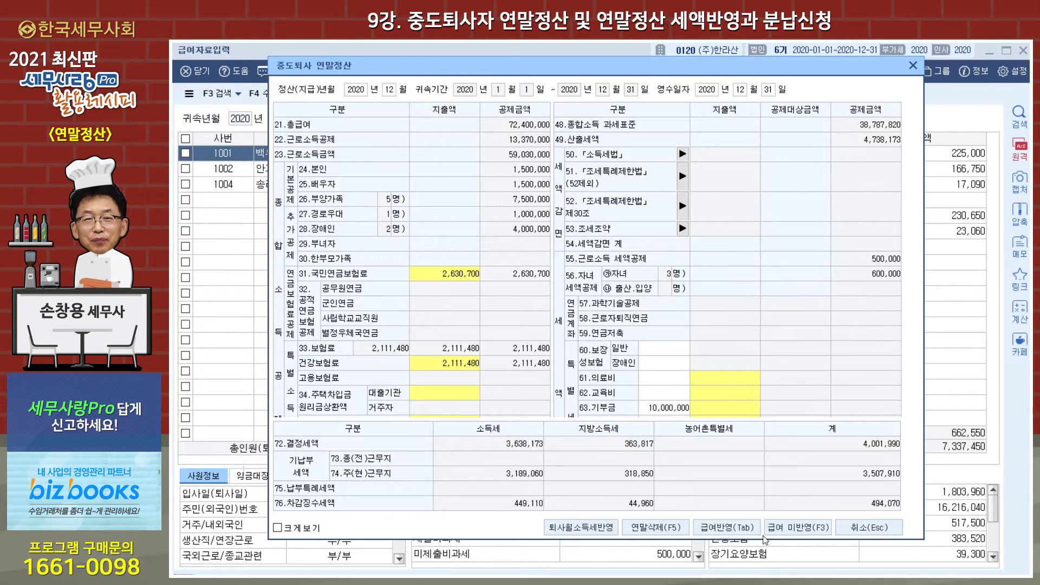
left_click(732, 528)
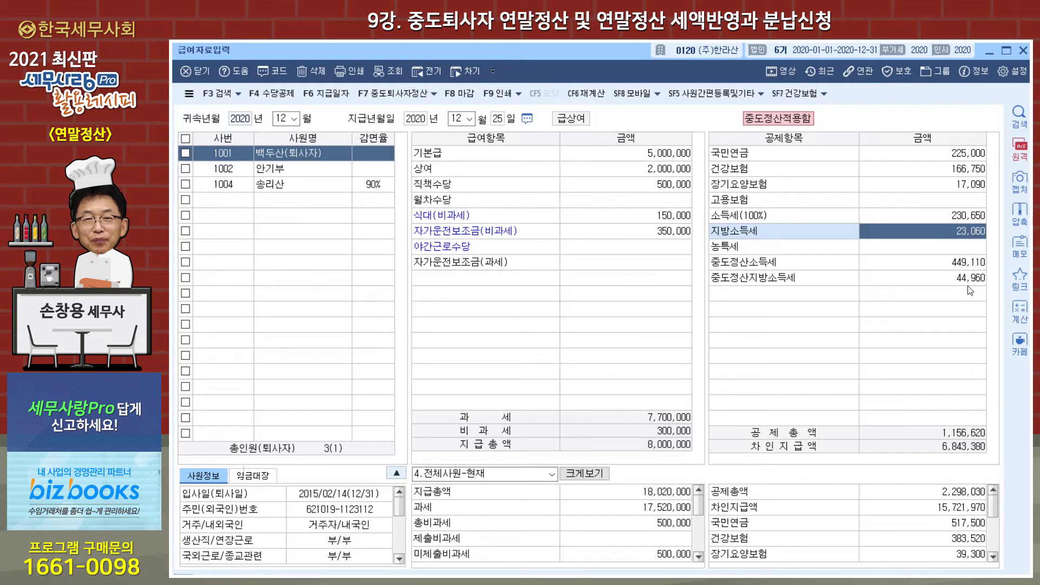
- Review the resigned employee's mid-year settlement (중도퇴사 연말정산) again and close it without applying anything
left_click(396, 94)
left_click(561, 539)
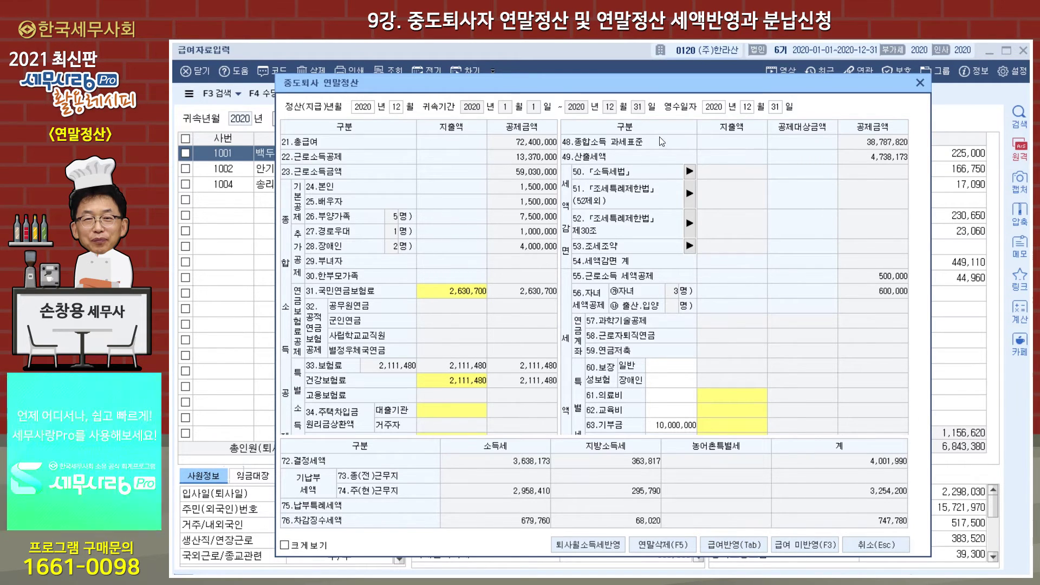
left_click_drag(656, 85, 566, 81)
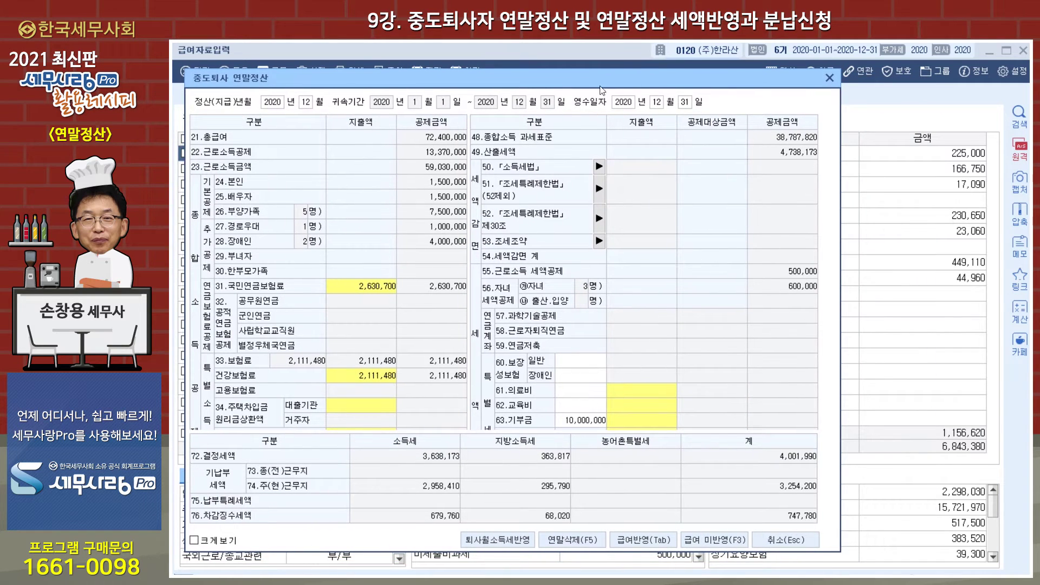
left_click(832, 79)
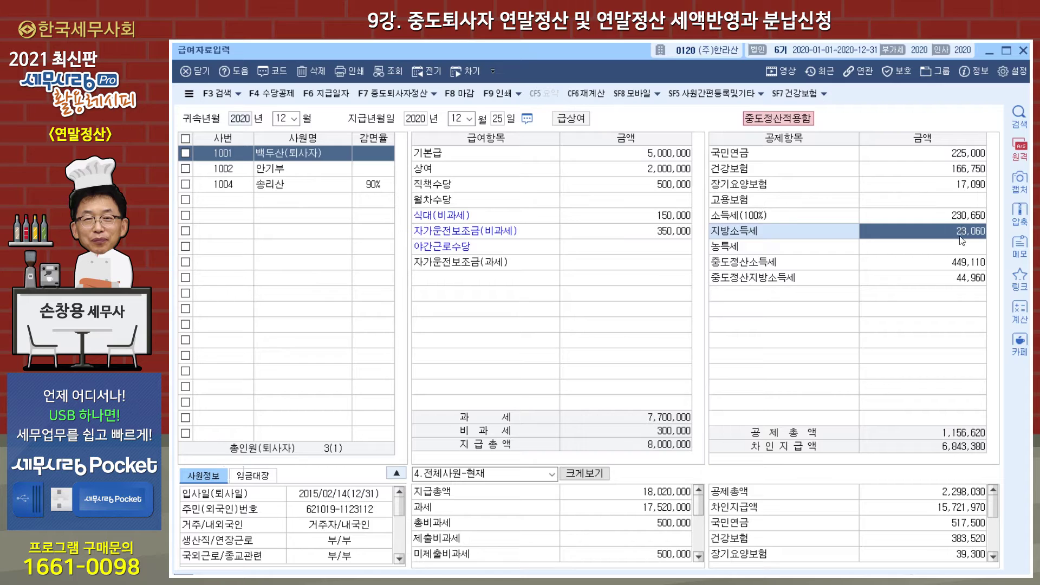
- Finalize (마감) the December 2020 payroll and close payroll data entry
left_click(467, 96)
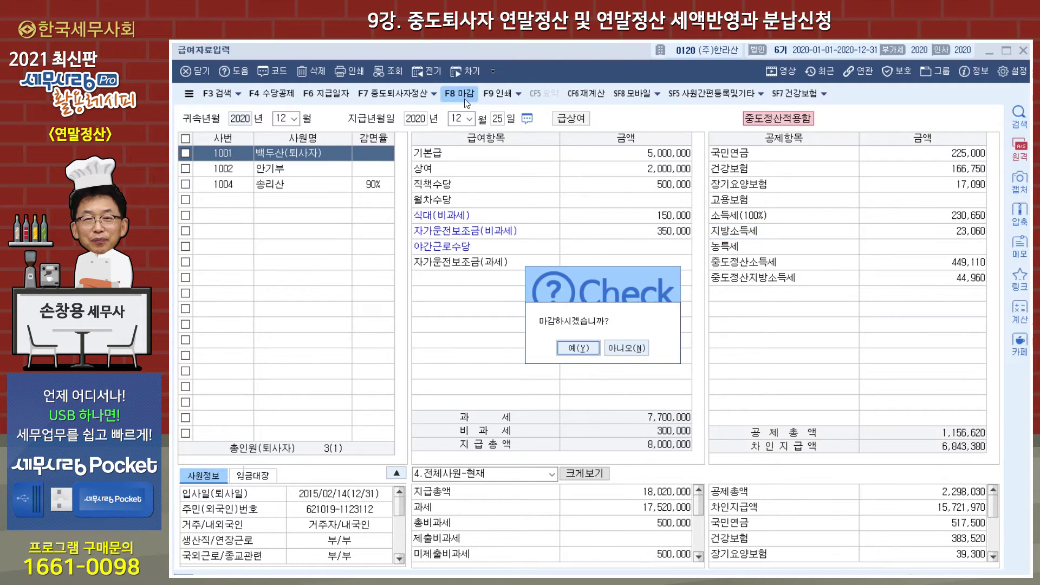
left_click(579, 348)
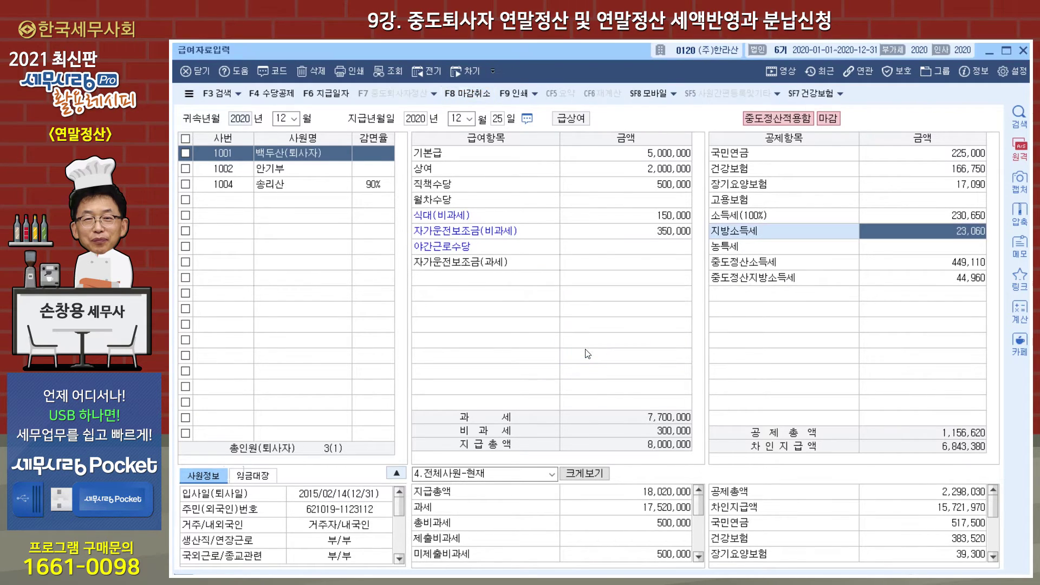
left_click(1023, 52)
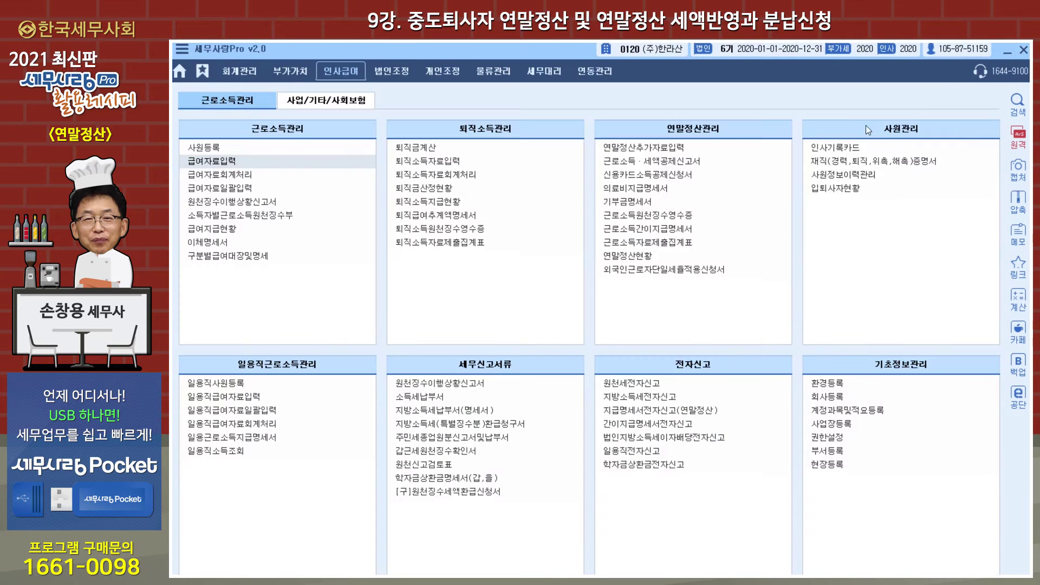
- Load the December 2020 regular withholding status report (원천징수이행상황신고서) from fresh instead of saved data and check the mid-year retirement row (A02)
left_click(242, 201)
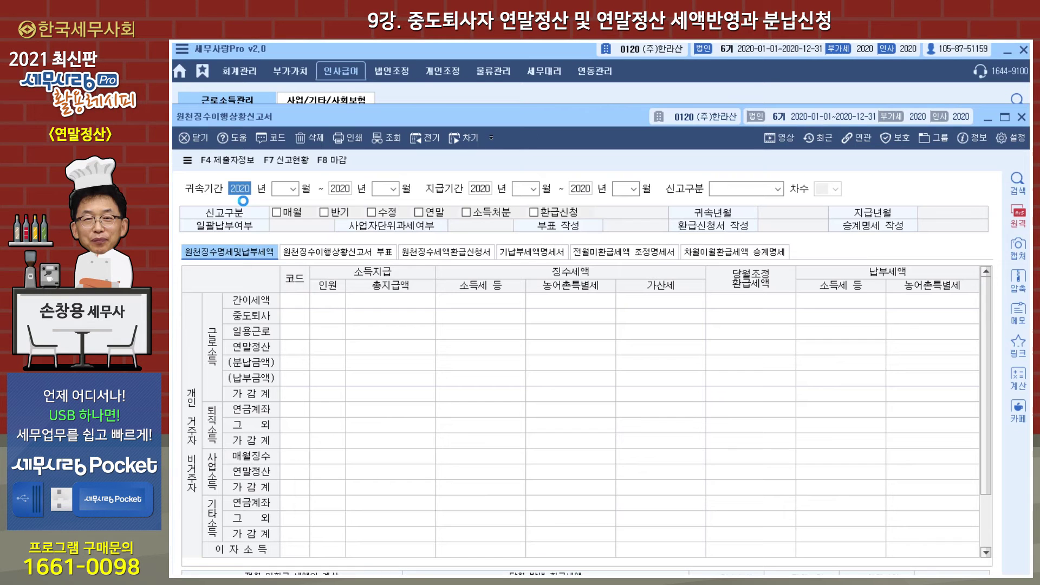
key("Return")
type("12")
key("Return")
key("Return")
type("12")
key("Return")
key("Return")
key("Return")
key("Return")
key("Return")
key("Return")
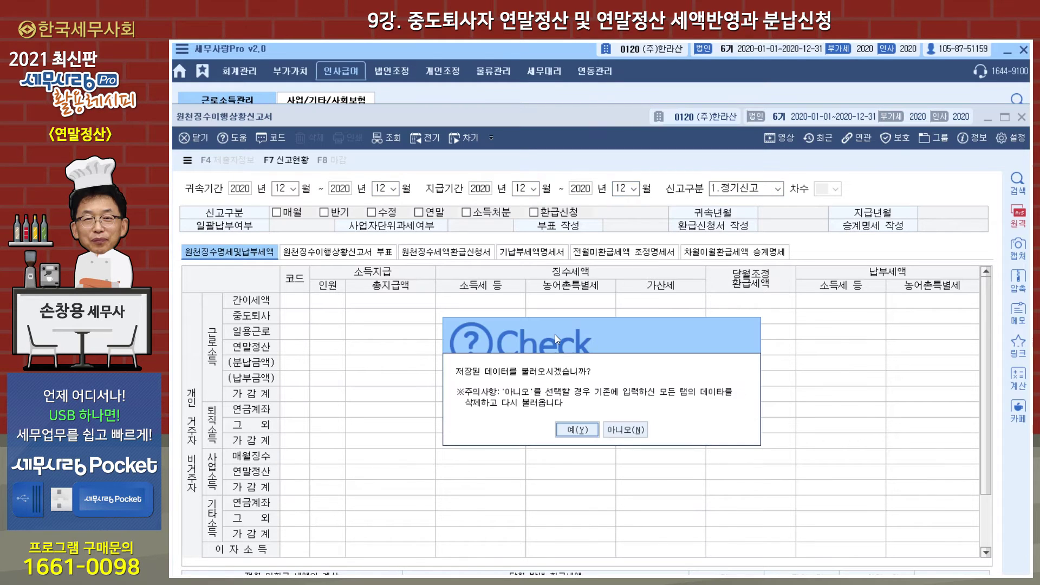
left_click(624, 431)
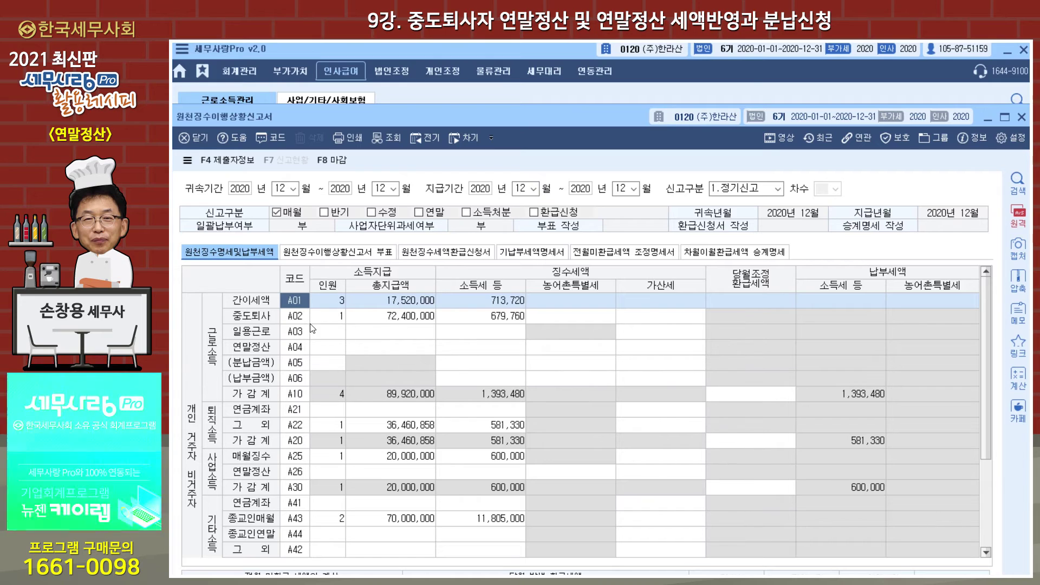
left_click(397, 324)
left_click(506, 323)
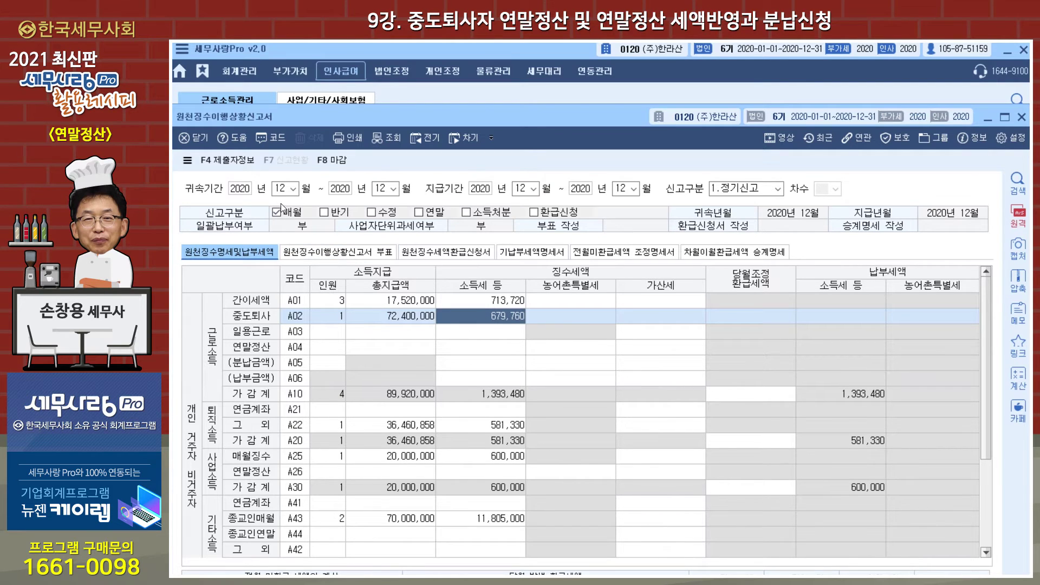
- Load the withholding status report for May 2020, check the income tax in the mid-year retirement row (A02), and close the report
key("Escape")
left_click(628, 414)
type("05")
key("Return")
type("05")
key("Return")
type("05")
key("Return")
key("Return")
type("5")
key("Return")
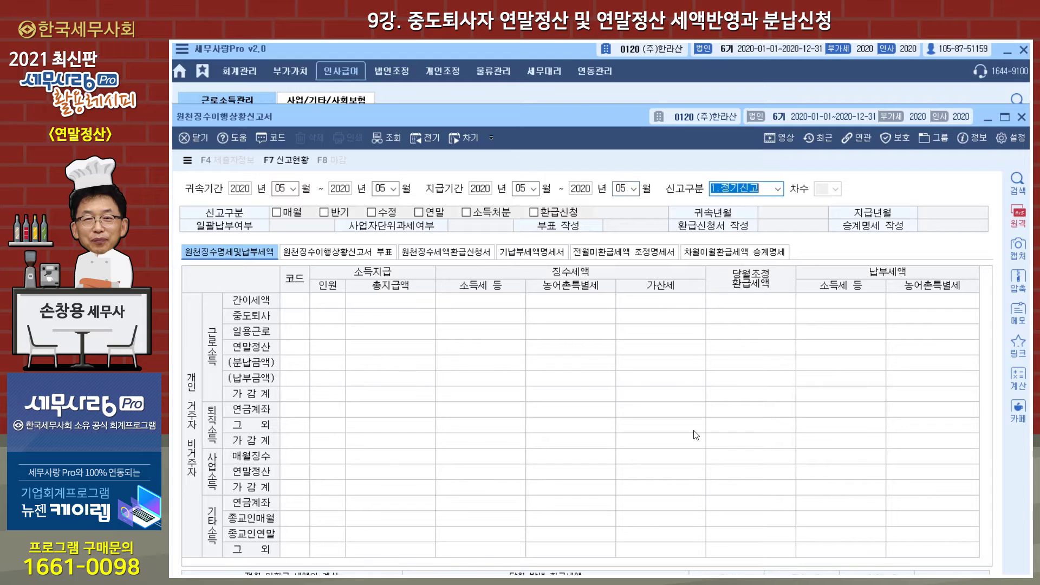
left_click(640, 431)
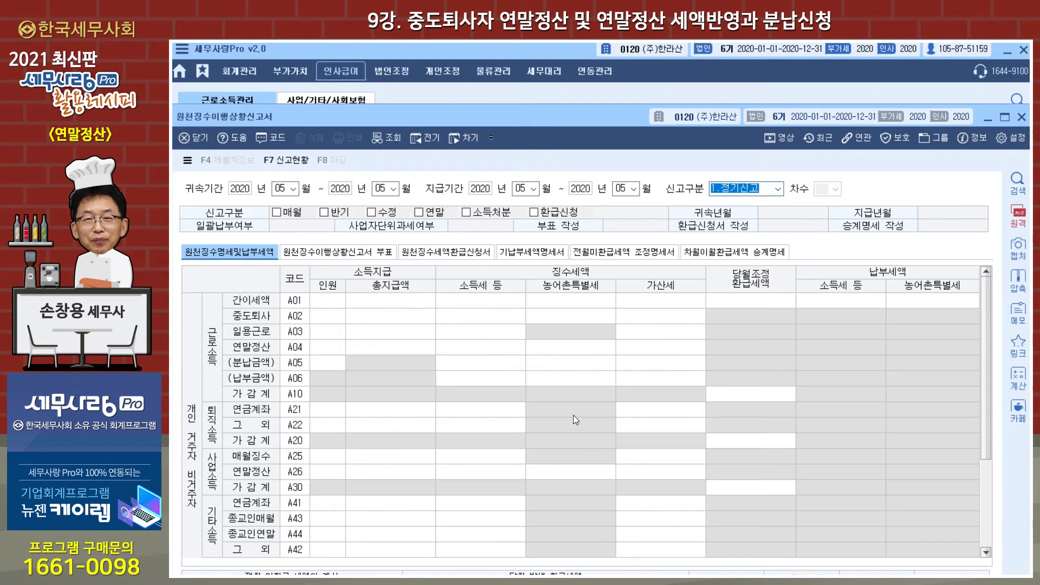
left_click(343, 320)
left_click(503, 320)
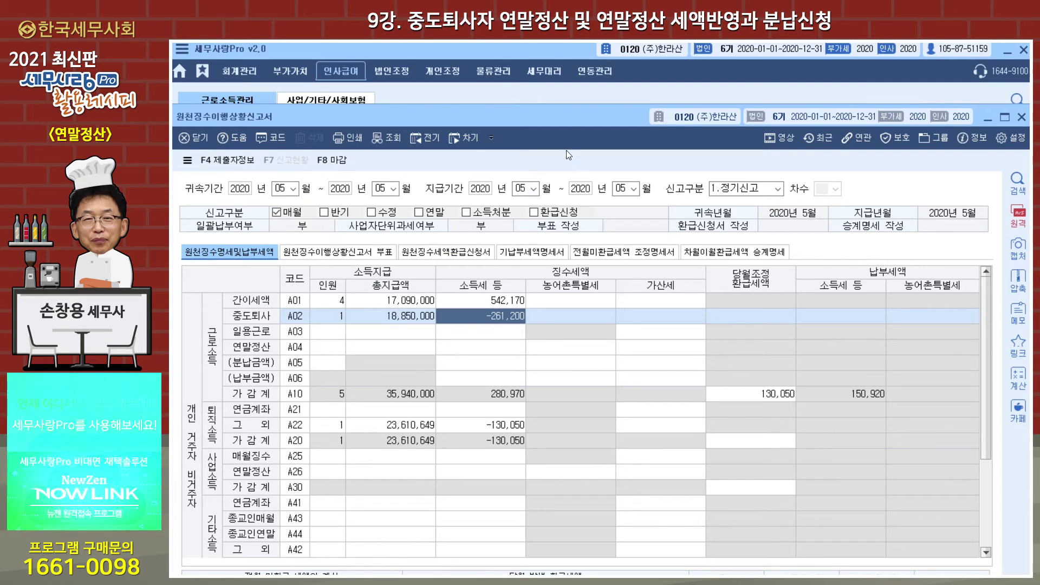
key("Escape")
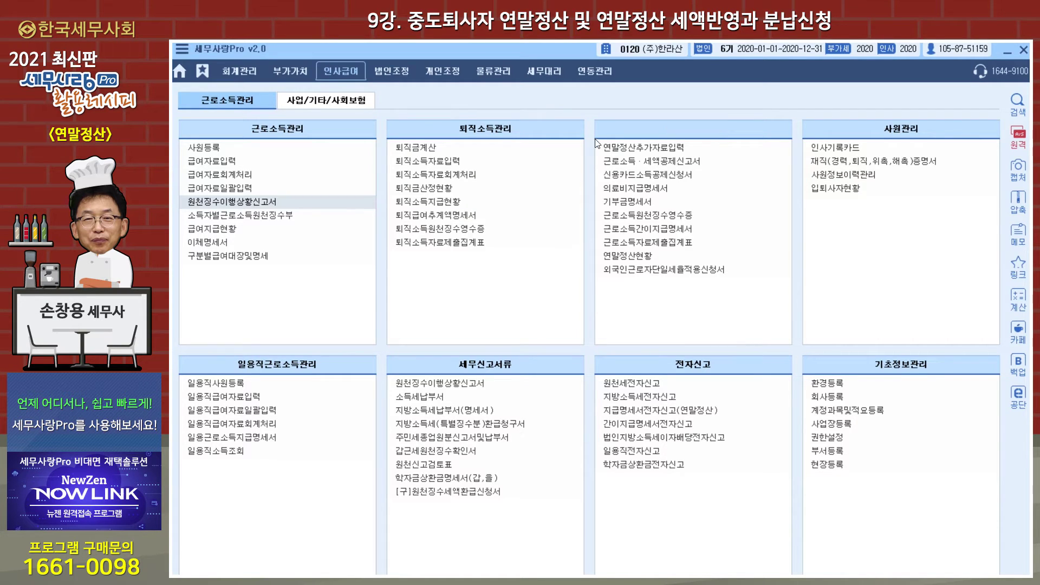
- Check both mid-year retirees' settlements (중도) in the year-end settlement additional data entry (연말정산추가자료입력) and close it
left_click(672, 148)
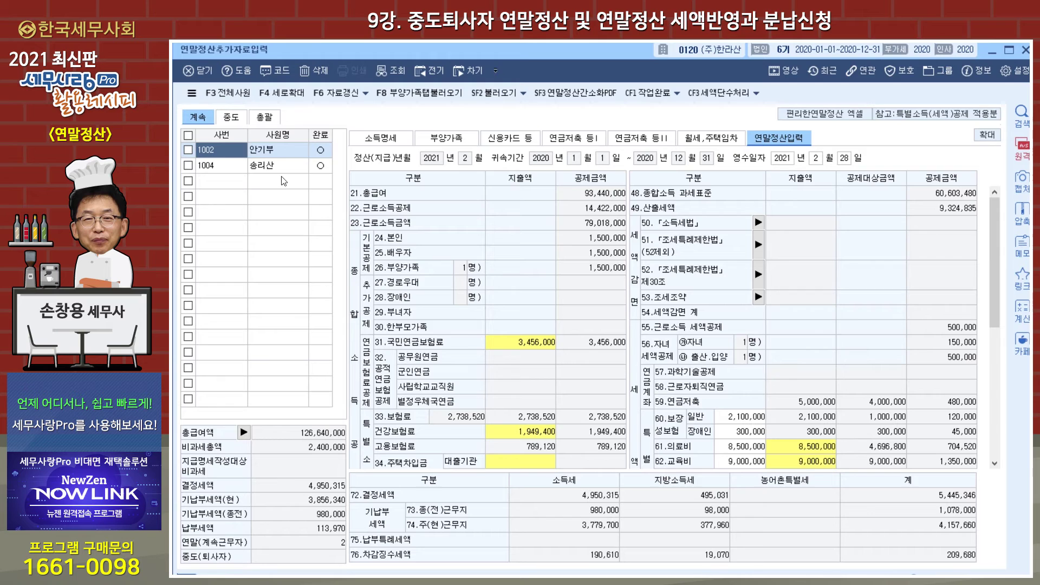
left_click(230, 120)
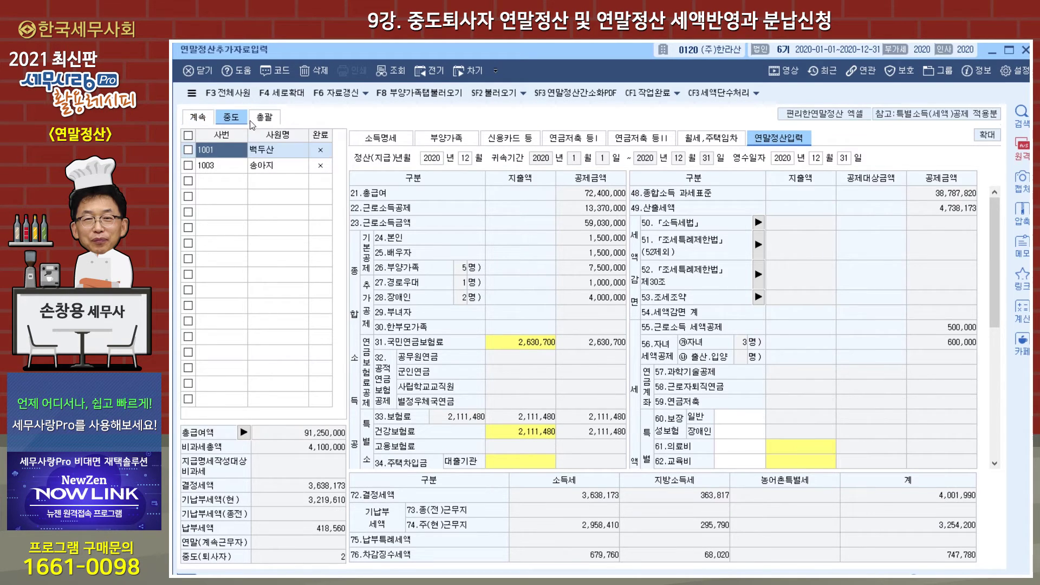
left_click(262, 121)
left_click(232, 119)
left_click(266, 166)
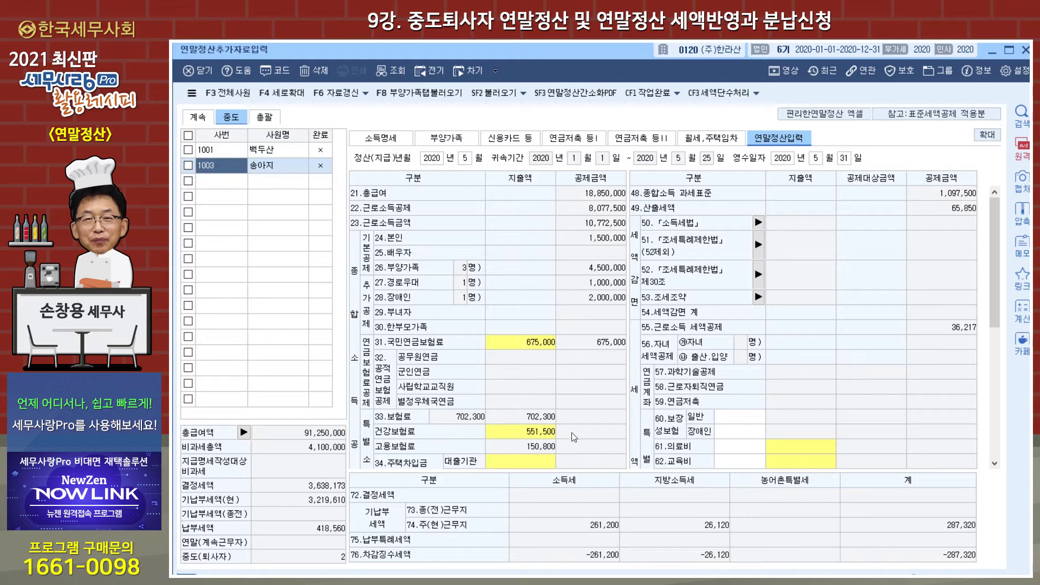
left_click(1025, 50)
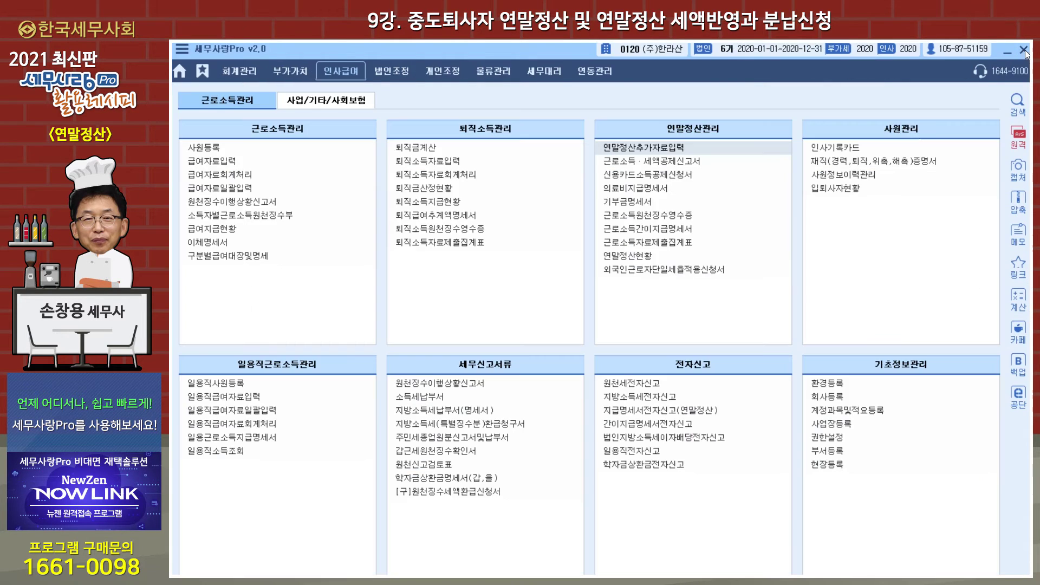
- View the mid-year (중도) earned income withholding receipts (근로소득원천징수영수증) for January to December 2020 and close them
left_click(668, 220)
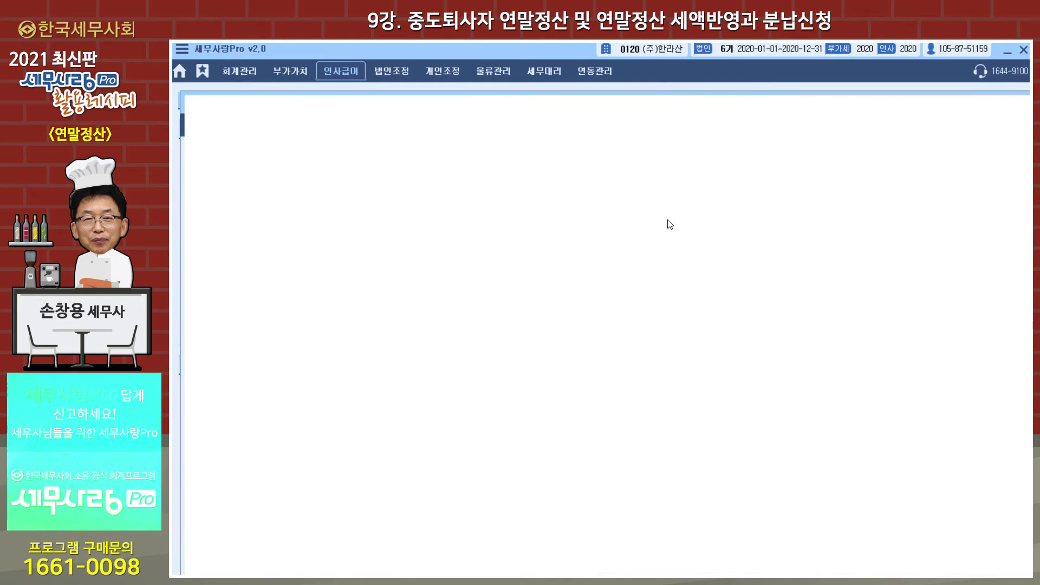
left_click(319, 174)
left_click(310, 193)
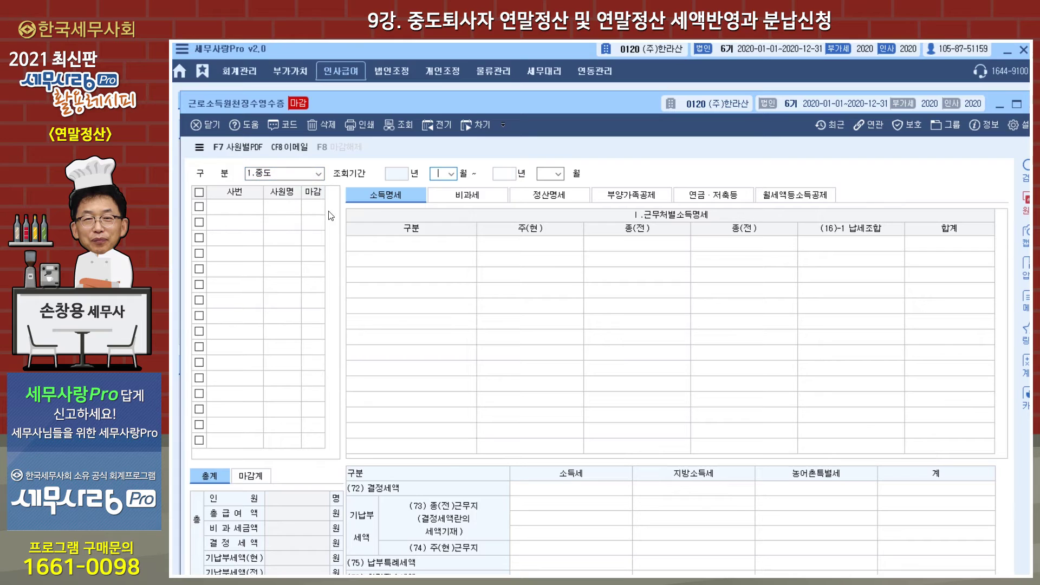
key("Return")
key("Return")
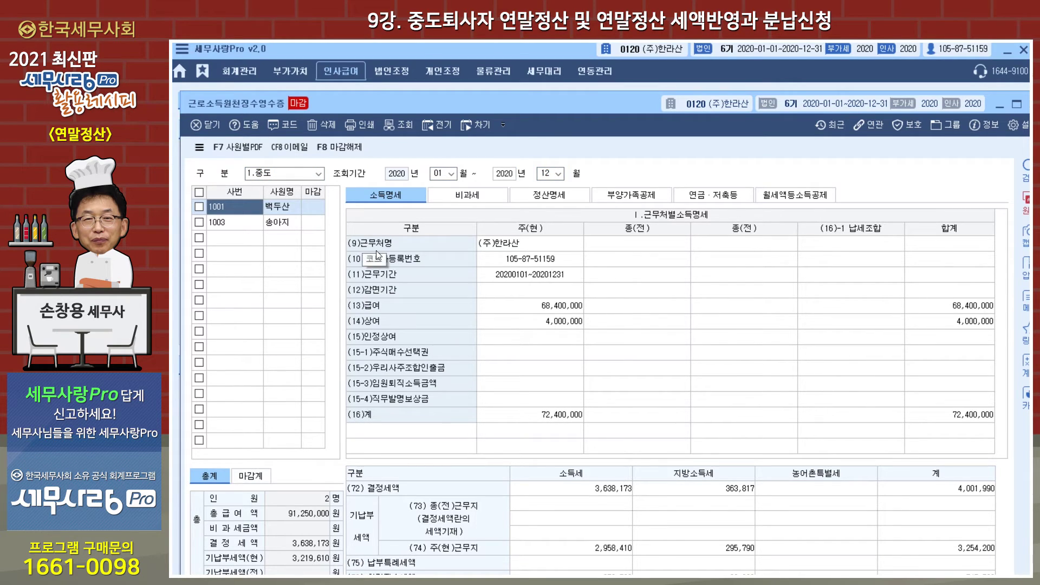
left_click(284, 209)
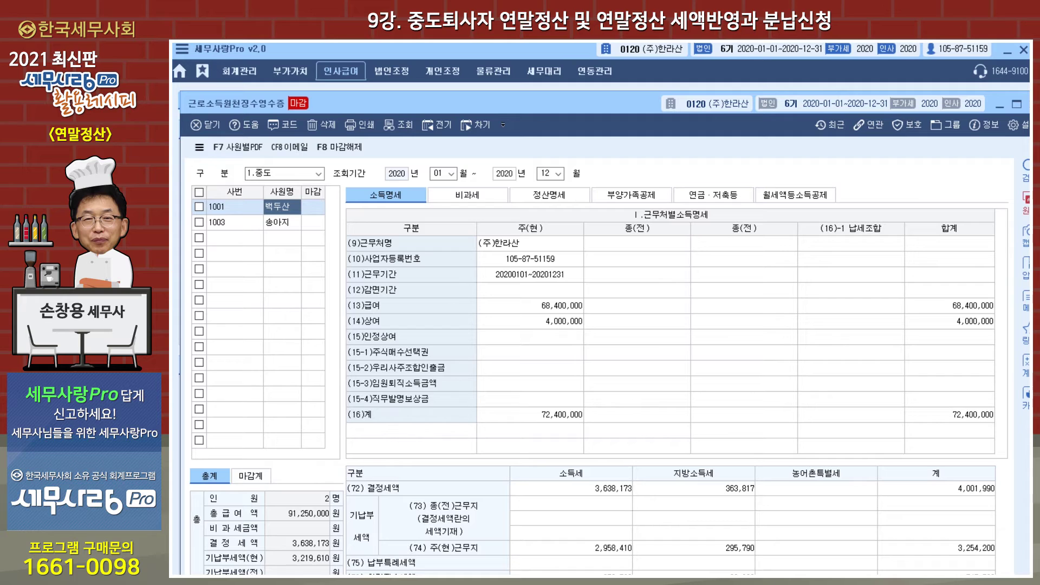
left_click(1032, 104)
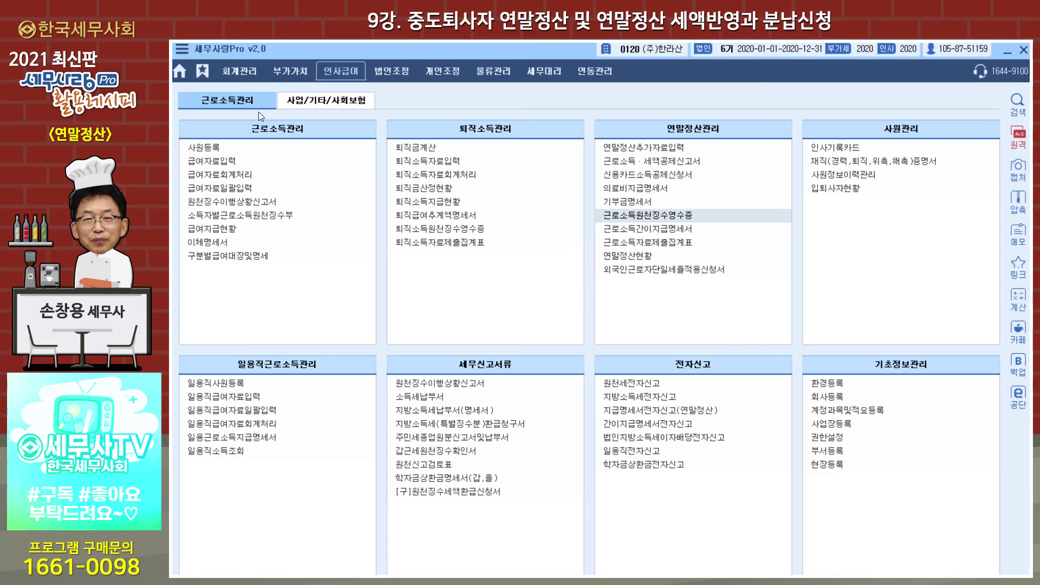
- Open payroll data entry and load the February payroll with payment day 25
left_click(225, 161)
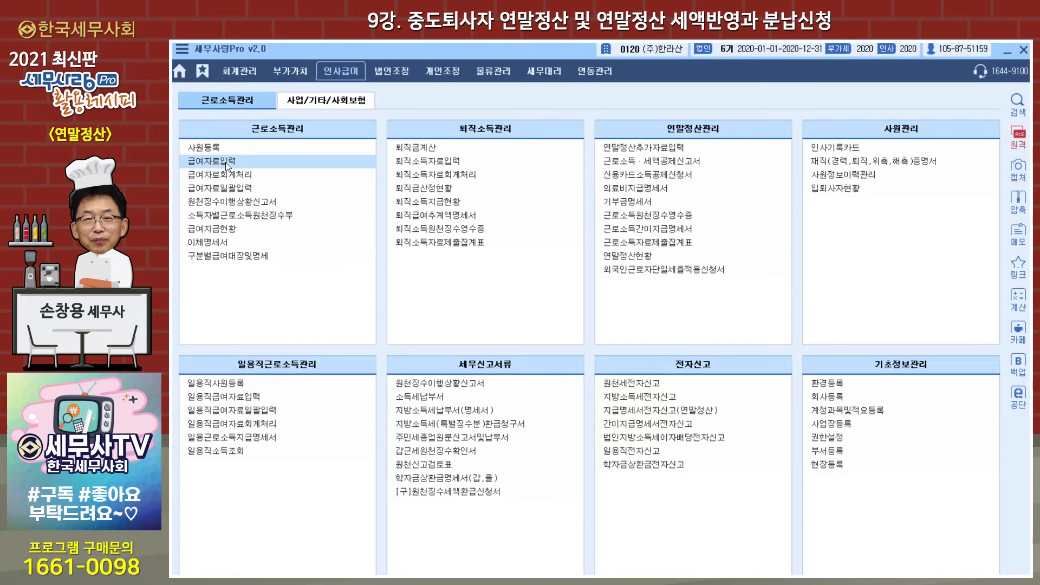
type("2")
key("Return")
key("Return")
key("Return")
type("25")
key("Return")
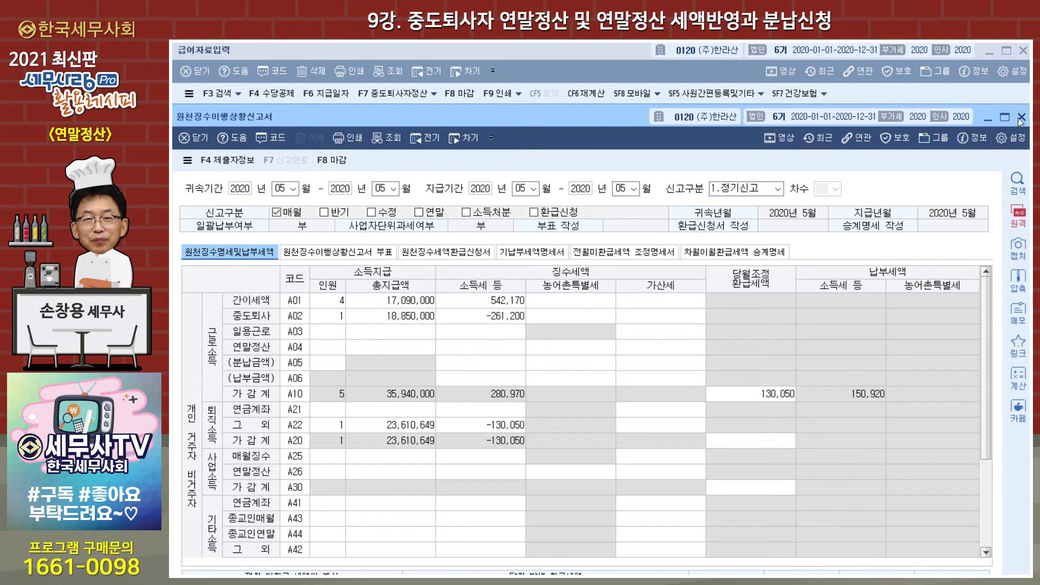
- Close the May 2020 withholding status report without saving and minimize the payroll data entry window
left_click(1021, 117)
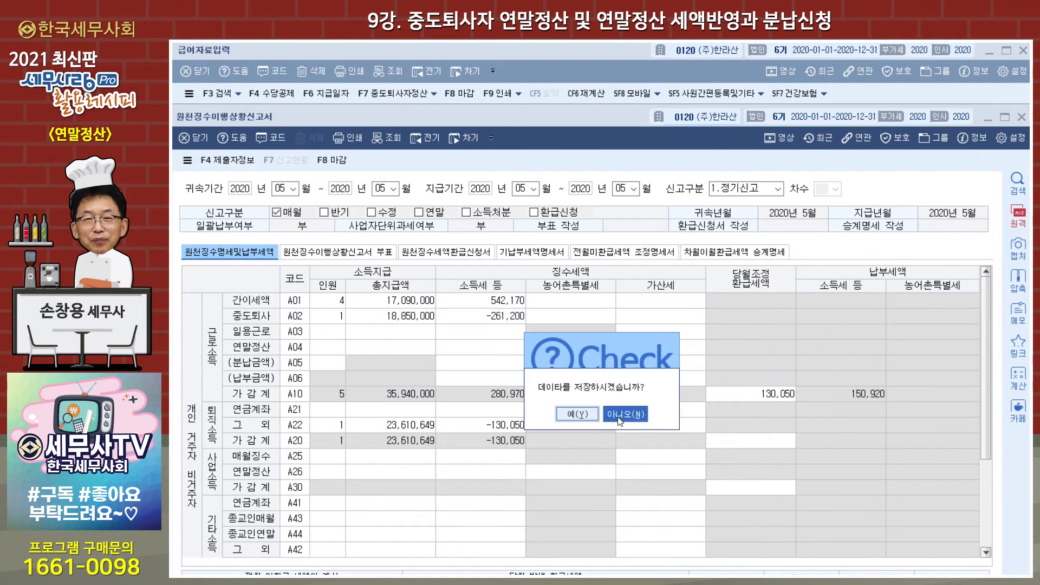
left_click(623, 415)
left_click(988, 53)
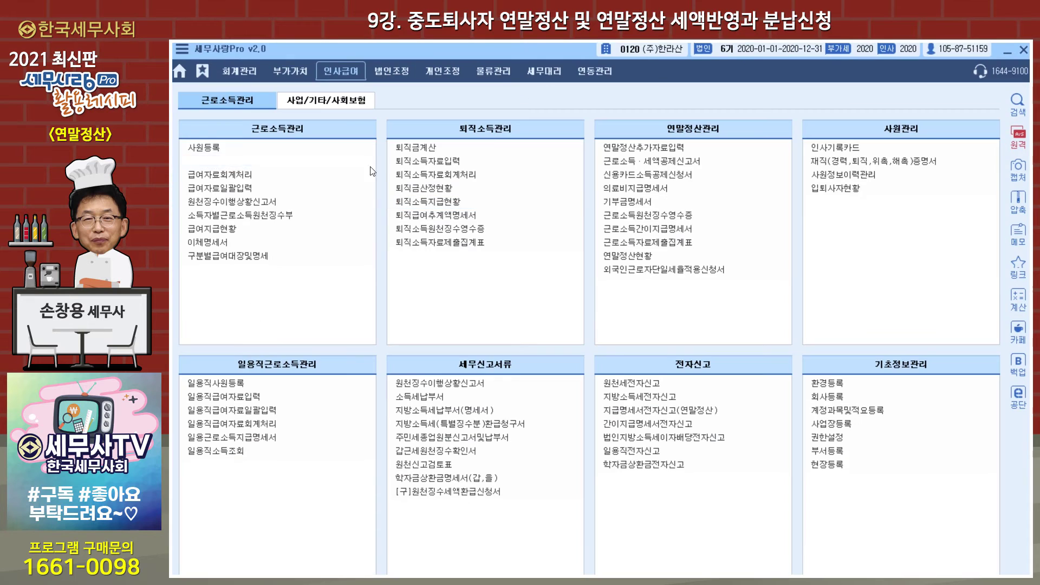
- Review each continuing (계속) employee's prior-year 2019 settlement in the year-end settlement additional data entry (연말정산추가자료입력), closing both windows when done
left_click(623, 149)
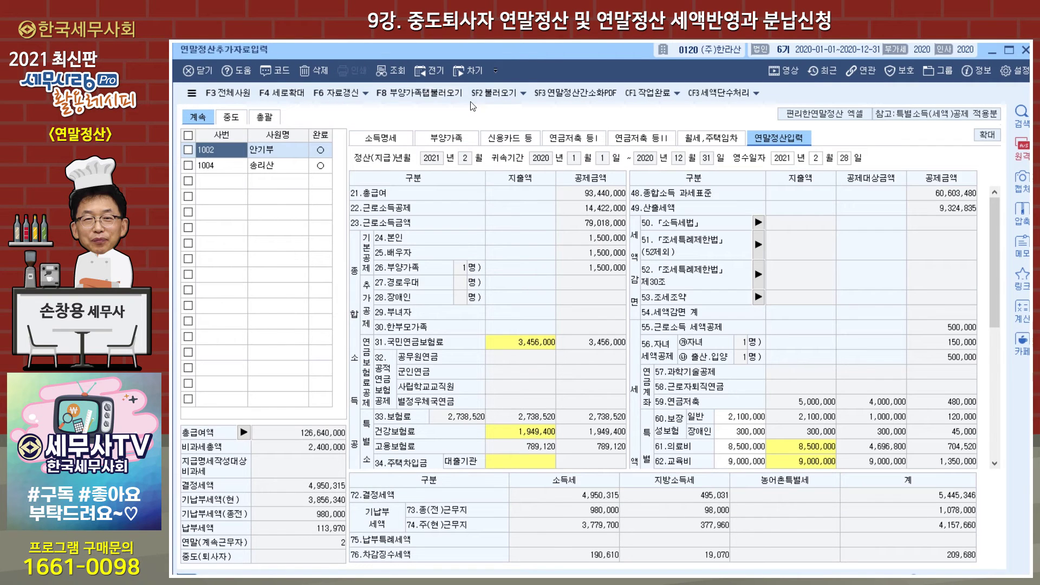
left_click(436, 75)
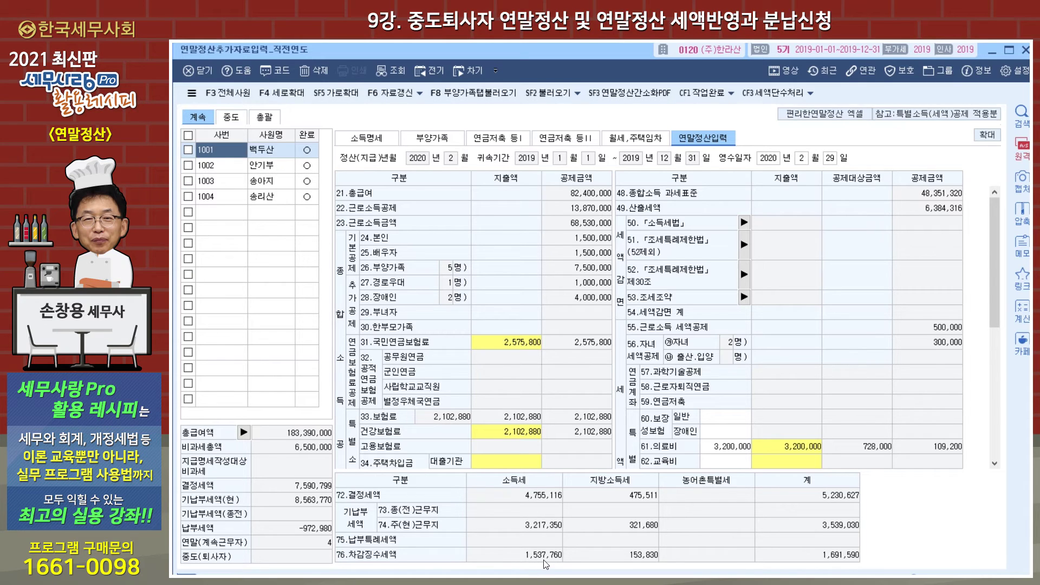
left_click(227, 167)
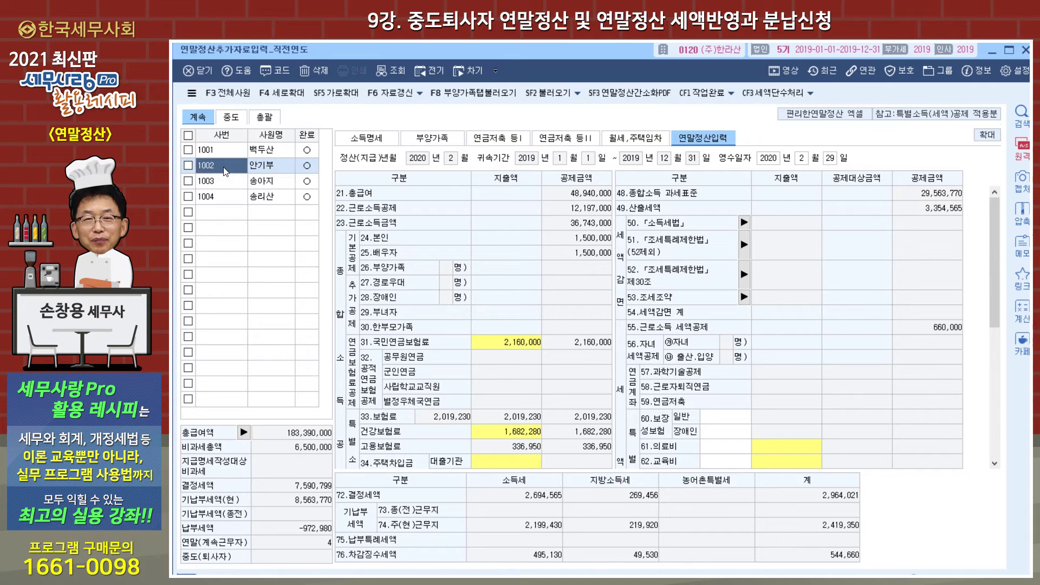
left_click(225, 184)
left_click(226, 199)
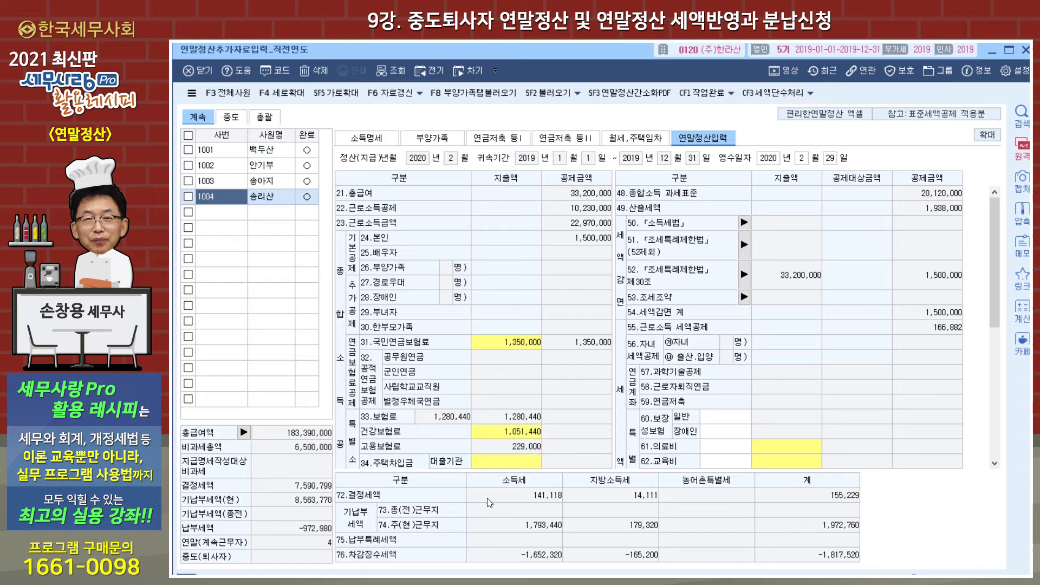
left_click(1025, 50)
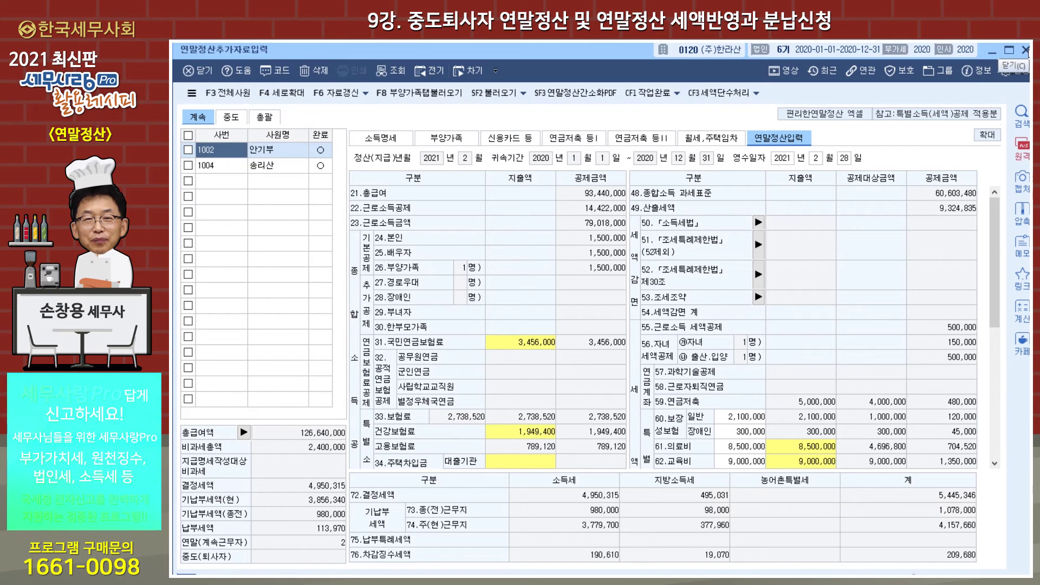
left_click(1026, 50)
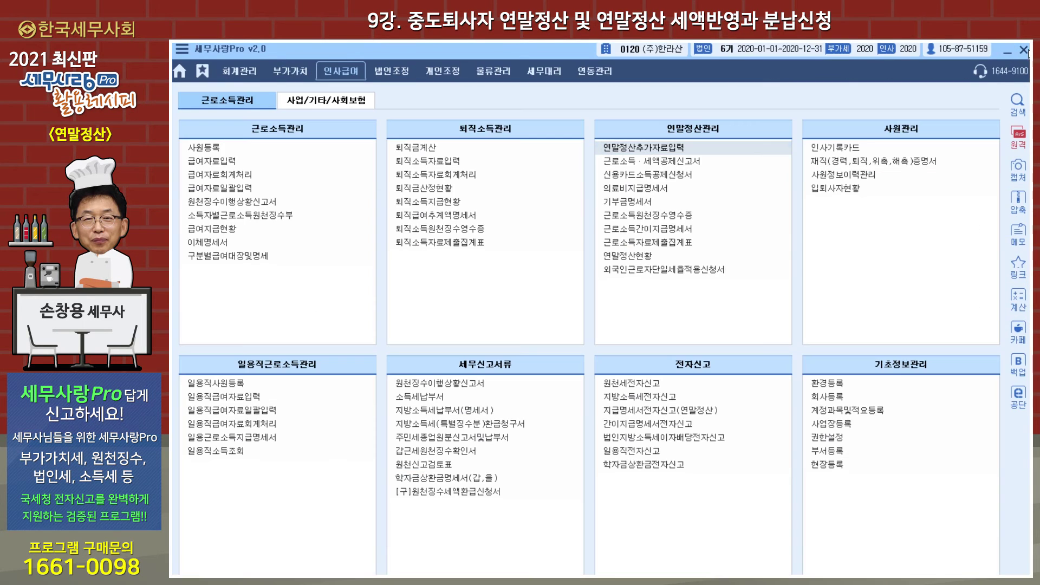
- Return to the February payroll, open its year-end settlement (연말정산) dialog, and reload the settlement data for all employees
left_click(226, 163)
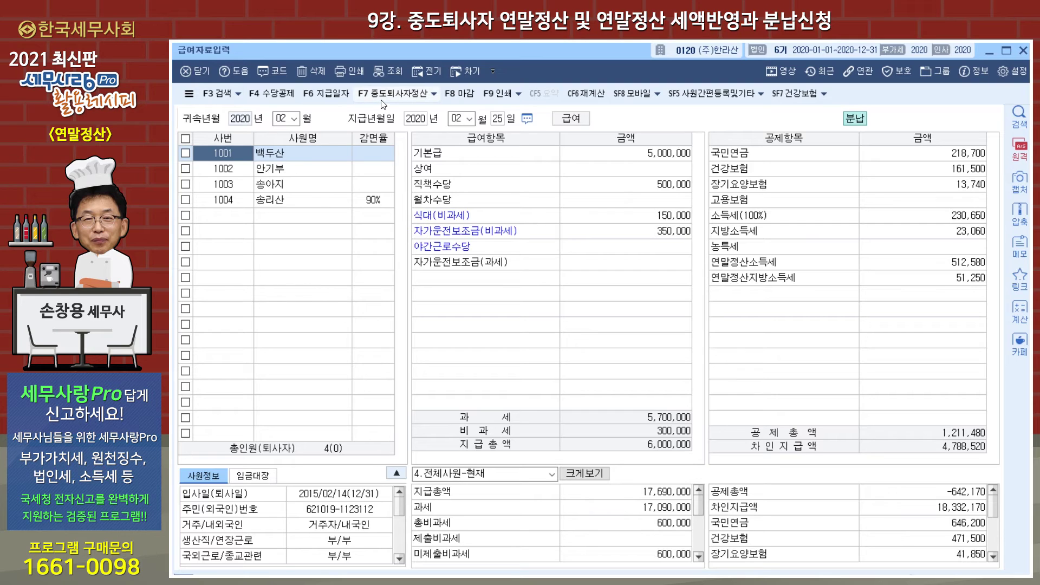
left_click(434, 94)
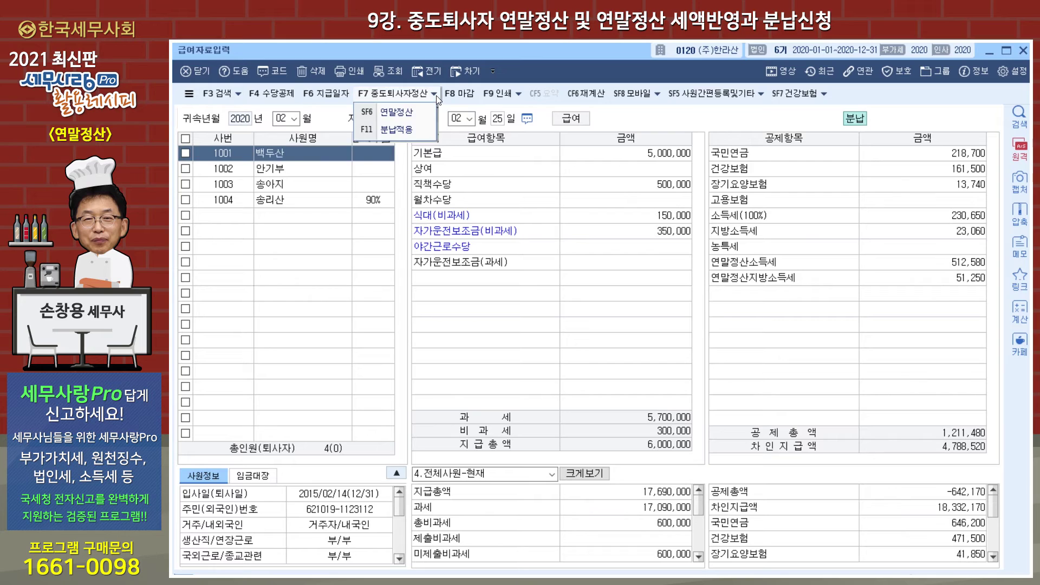
left_click(410, 114)
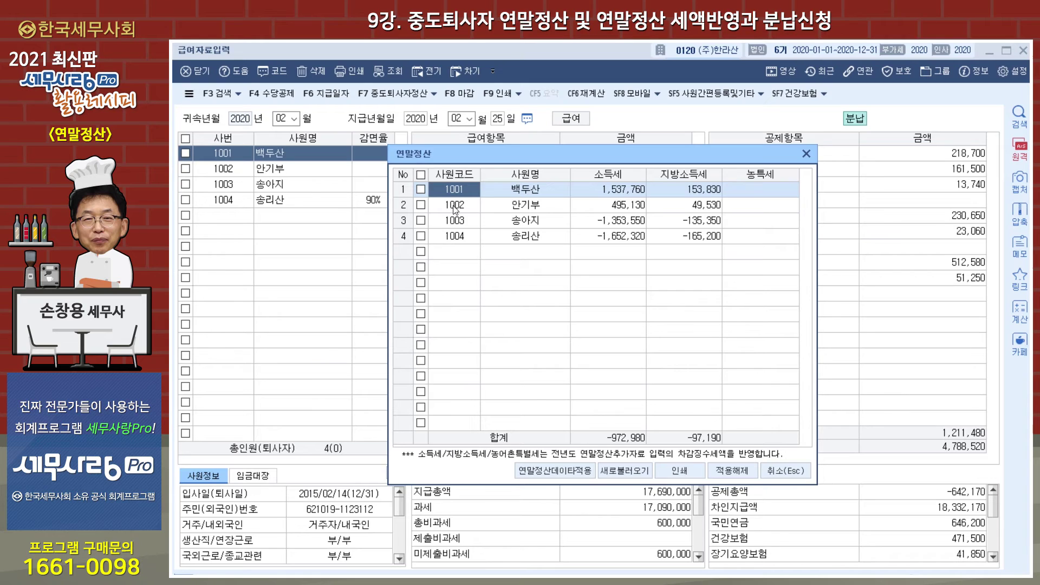
left_click(420, 175)
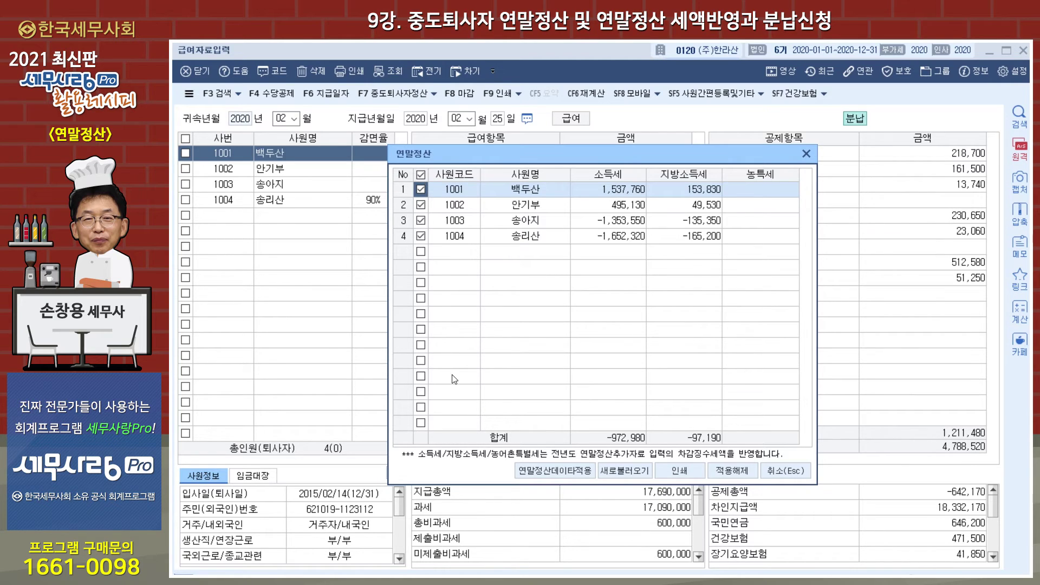
left_click(629, 470)
left_click(578, 358)
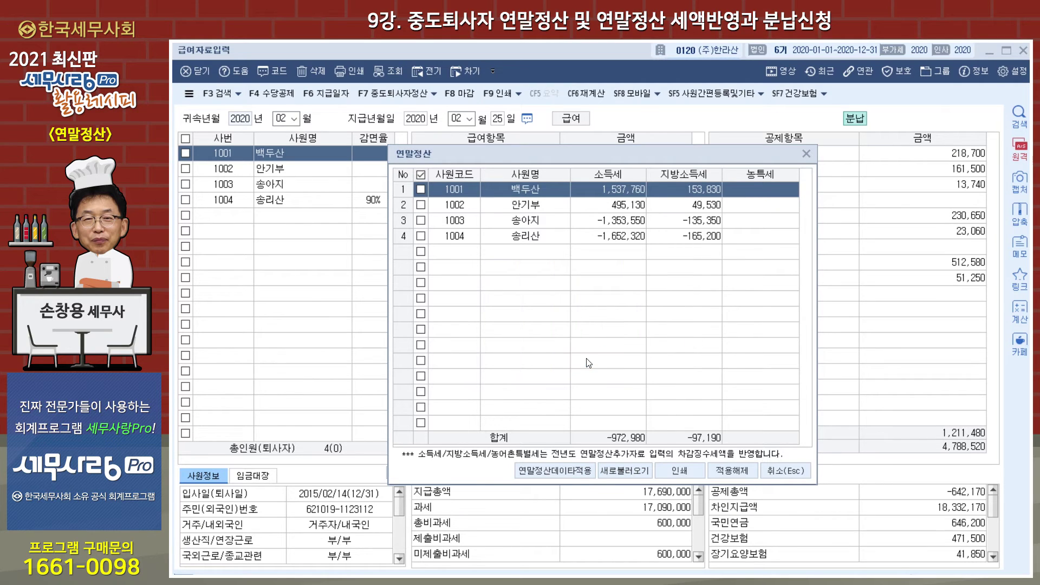
left_click(598, 350)
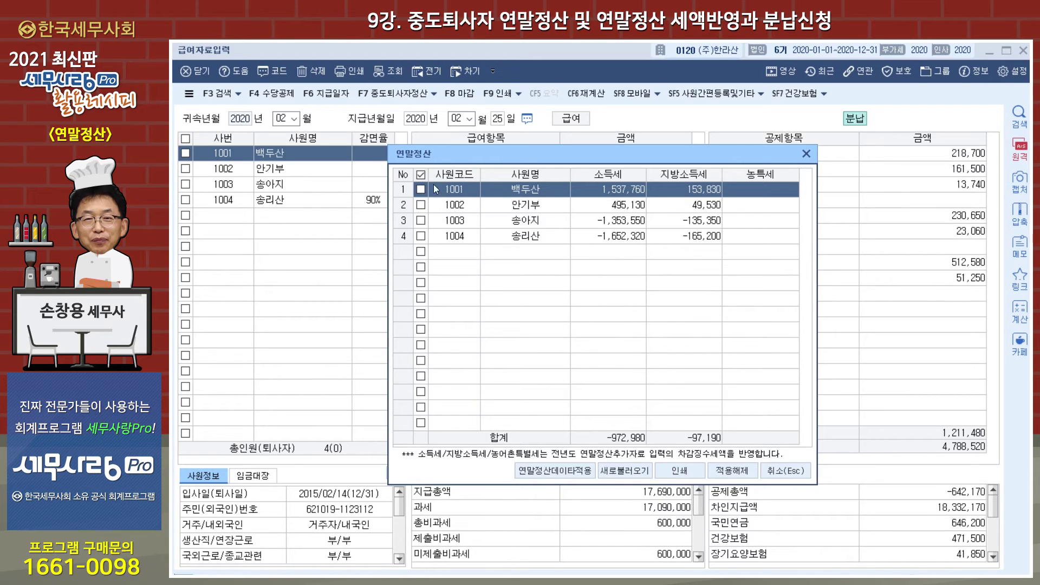
- Apply the year-end settlement data (연말정산데이타적용) to the February payroll for all listed employees
left_click(423, 176)
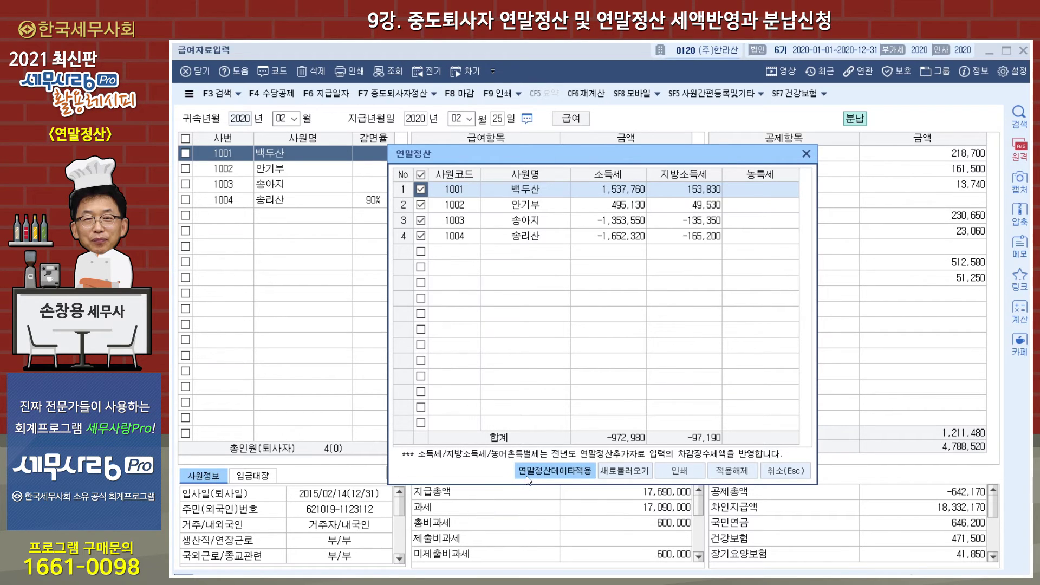
left_click(561, 472)
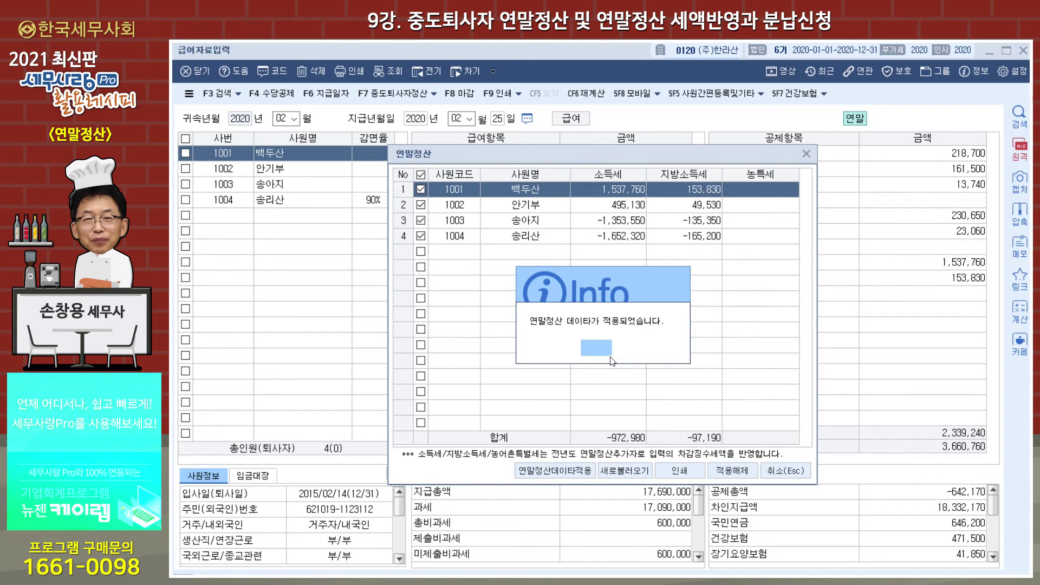
left_click(611, 352)
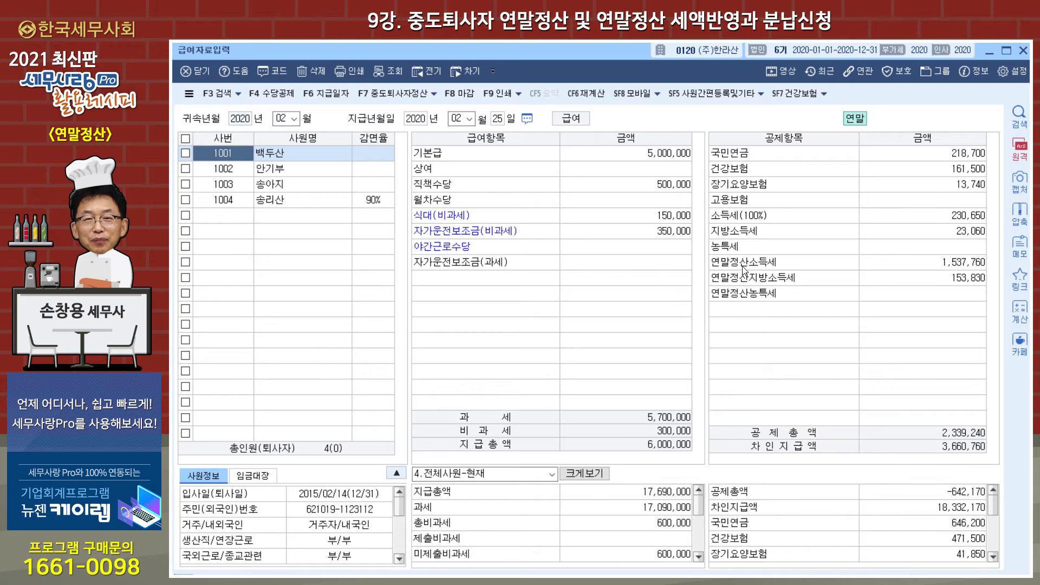
- Check the year-end settlement tax deductions of the other employees in the February payroll and close payroll data entry
left_click(303, 170)
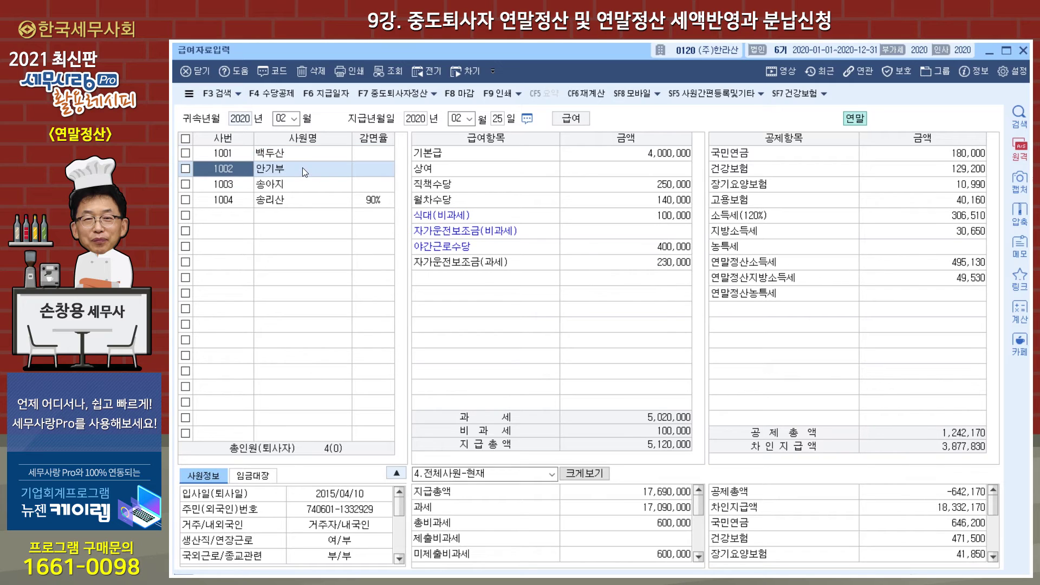
left_click(304, 184)
left_click(304, 208)
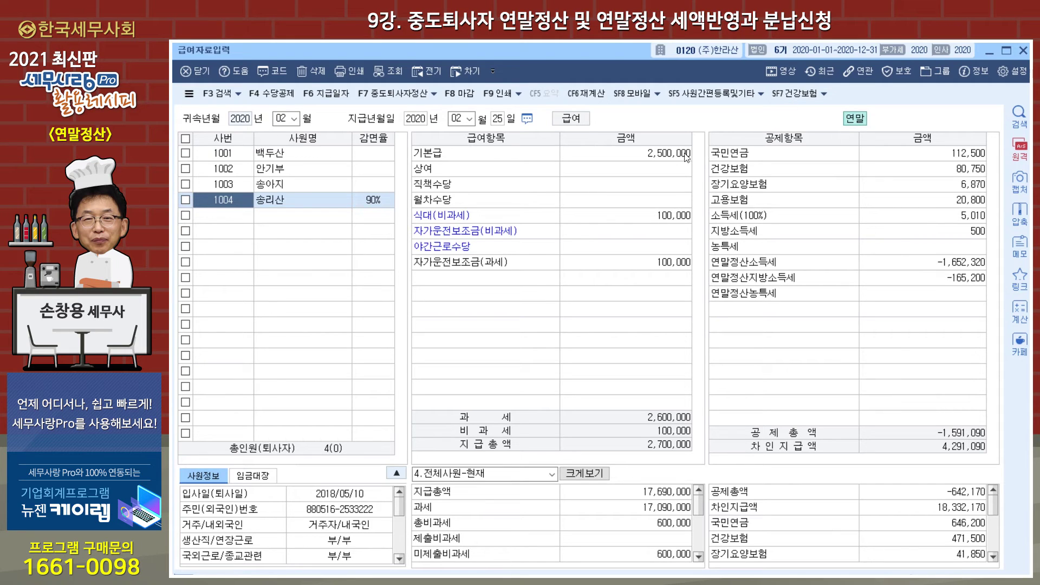
left_click(1021, 52)
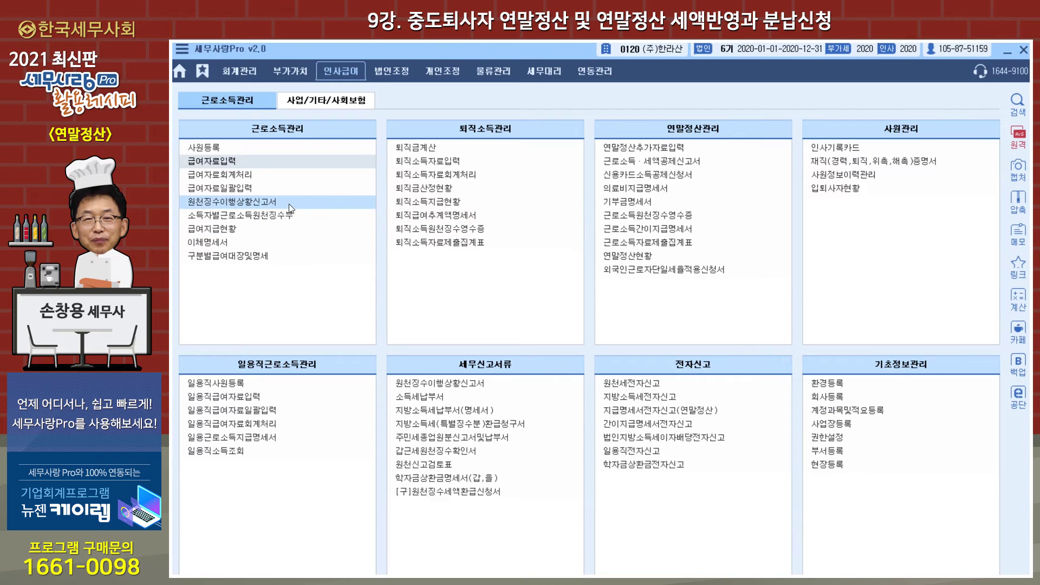
- Open the withholding status report (원천징수이행상황신고서) with February 2020 as attribution and payment period and regular filing (1.정기신고)
left_click(271, 206)
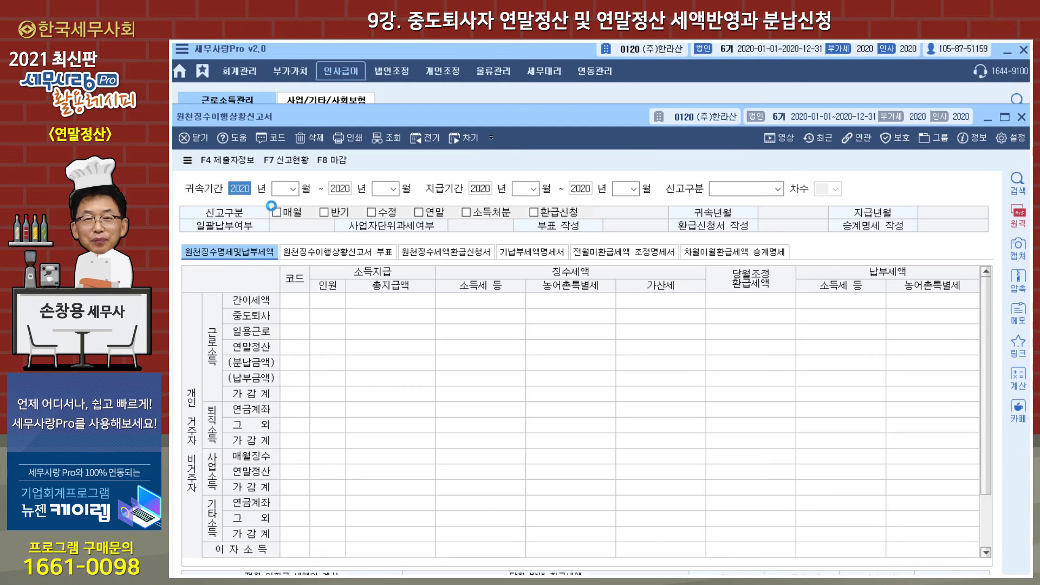
type("2")
key("Return")
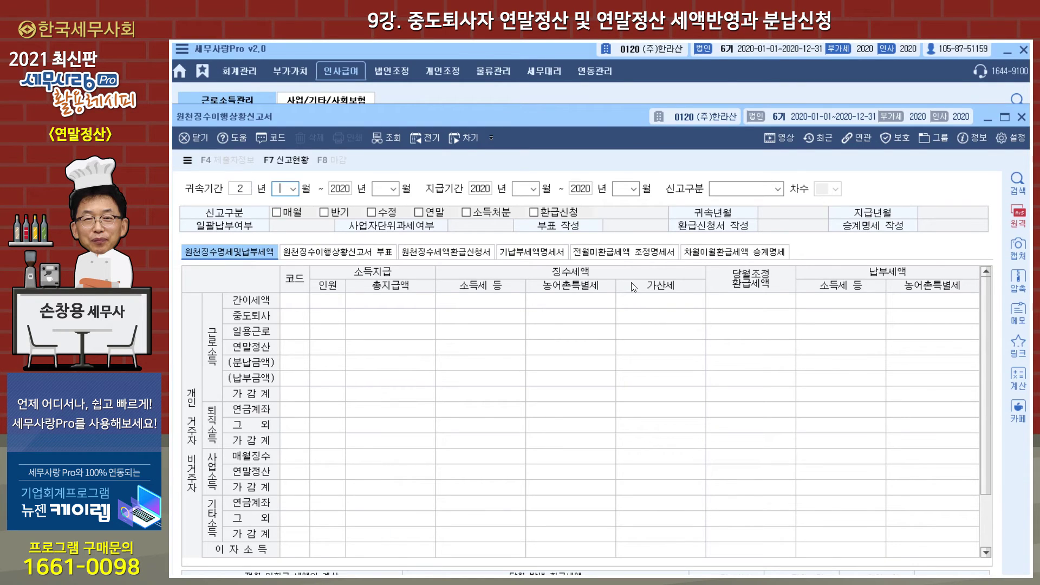
key("shift+Tab")
type("2020")
key("Return")
key("Return")
key("Return")
key("Return")
key("Return")
key("Return")
key("Return")
key("Return")
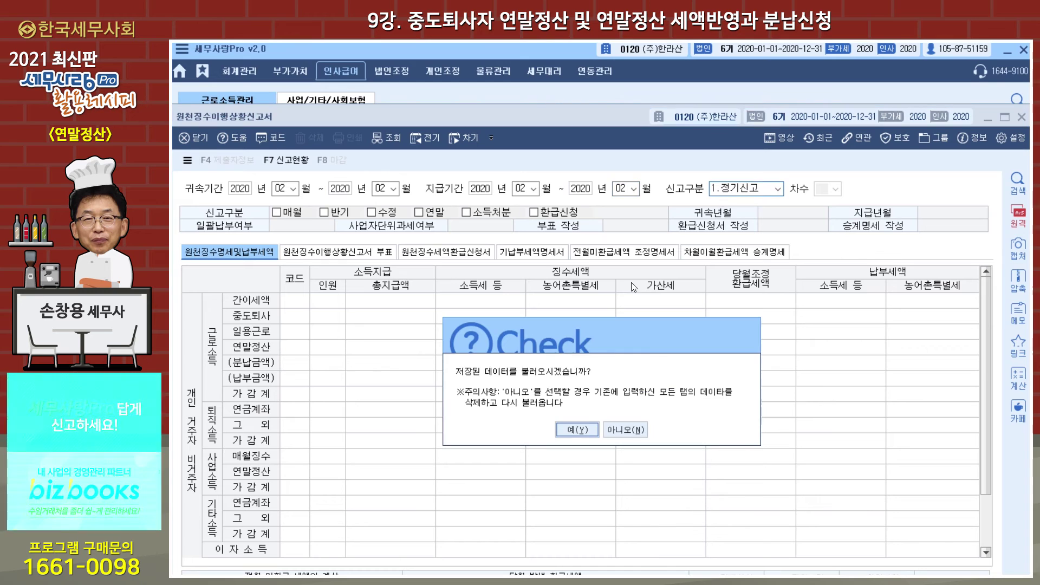
- Regenerate the report instead of loading saved data, decline the A04 installment, check the year-end settlement row, and close without saving
left_click(628, 430)
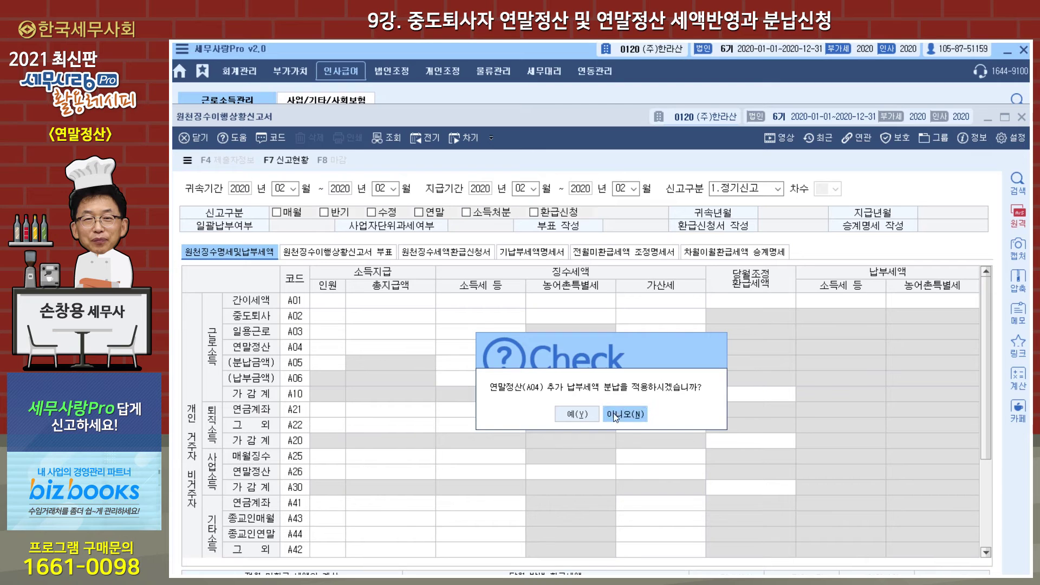
left_click(628, 416)
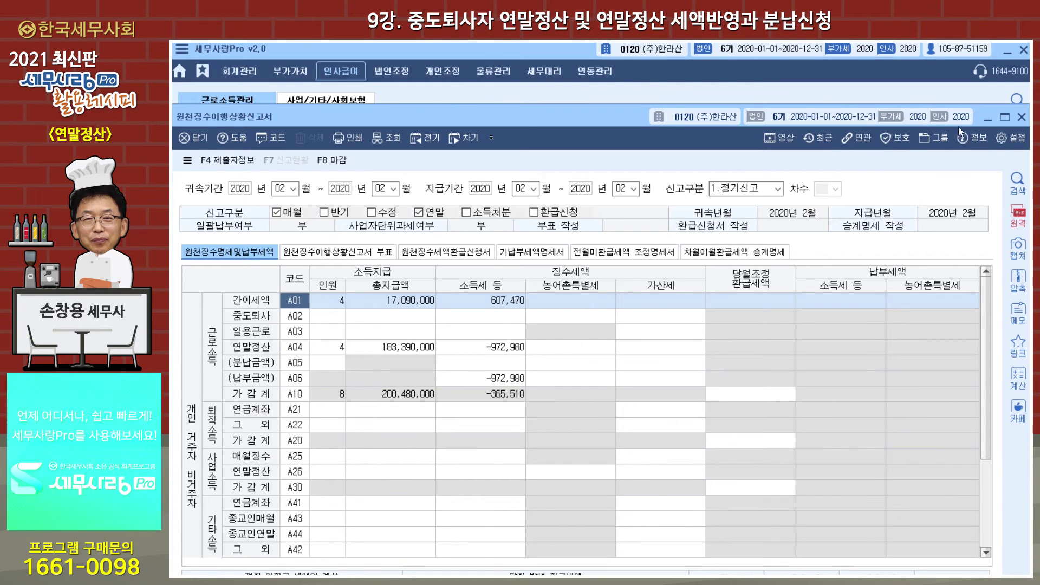
left_click(1022, 118)
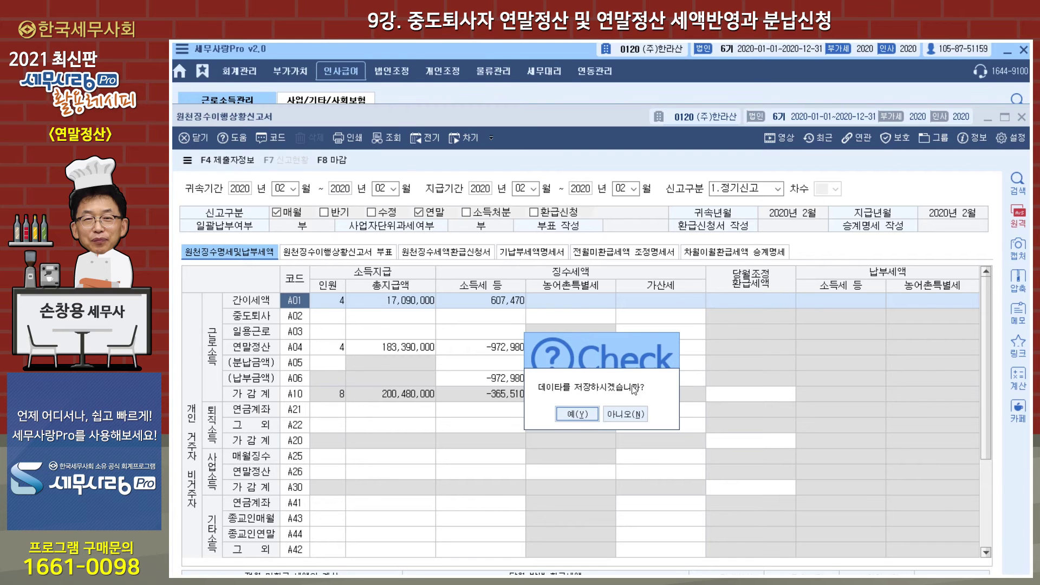
left_click(619, 414)
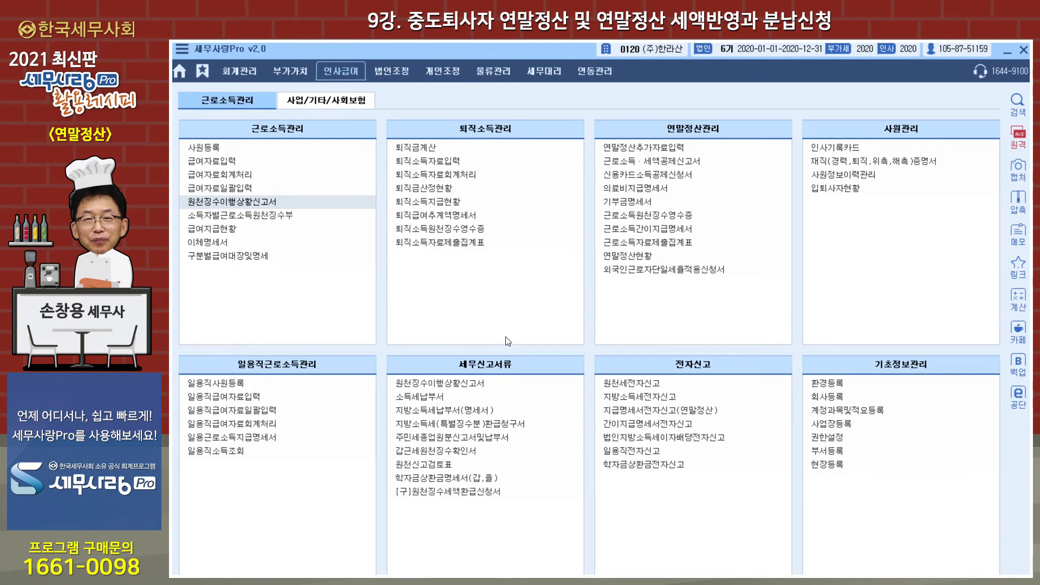
- Open payroll data entry (급여자료입력) and load the February 2020 payroll with payment day 25
left_click(217, 161)
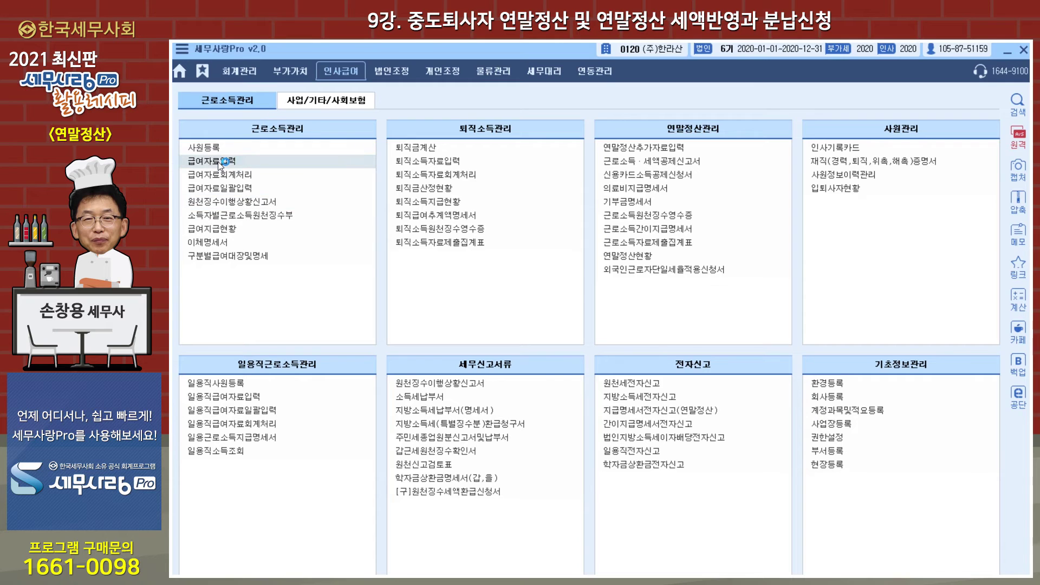
left_click(218, 161)
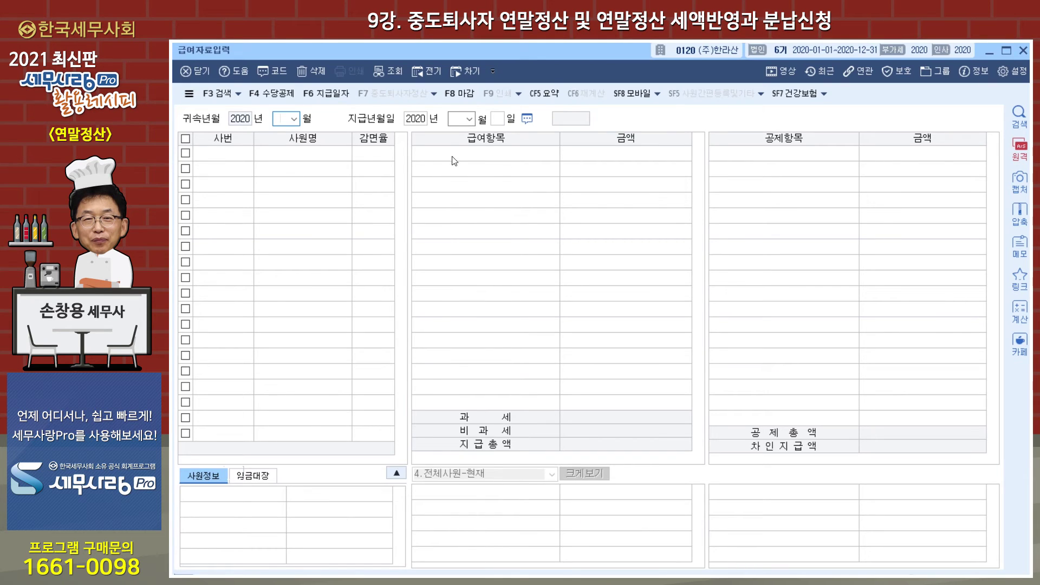
type("2")
key("Return")
key("Return")
key("Return")
type("25")
key("Return")
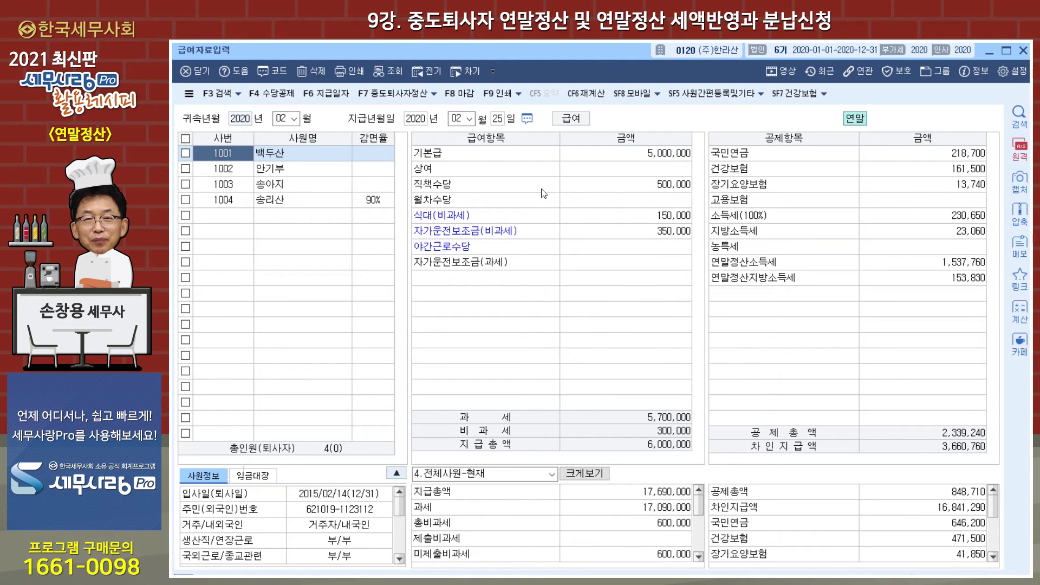
- Open the installment application (분납적용) for the February payroll and reload the year-end settlement data for all employees
left_click(434, 96)
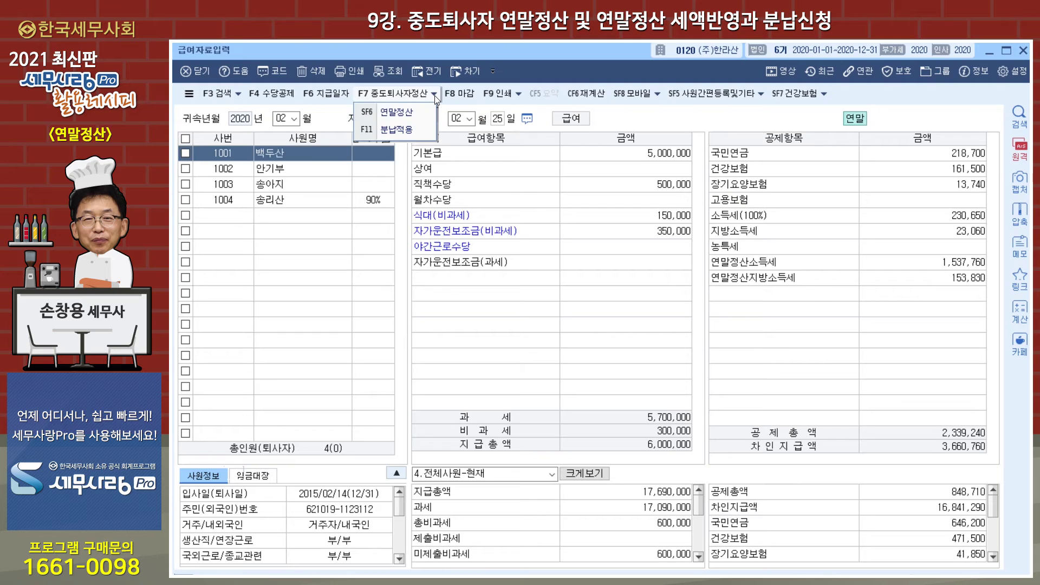
left_click(413, 136)
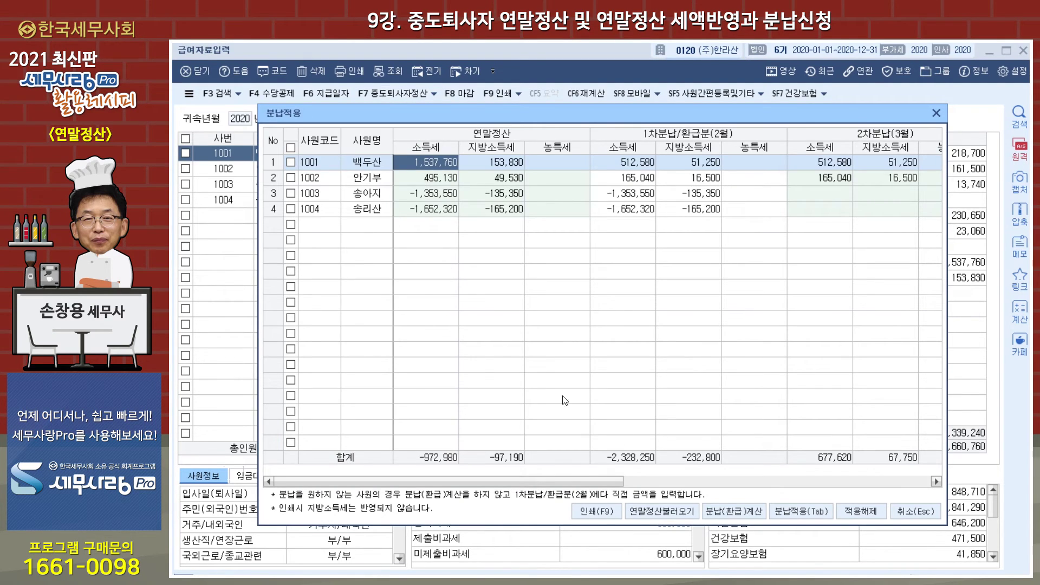
left_click(666, 512)
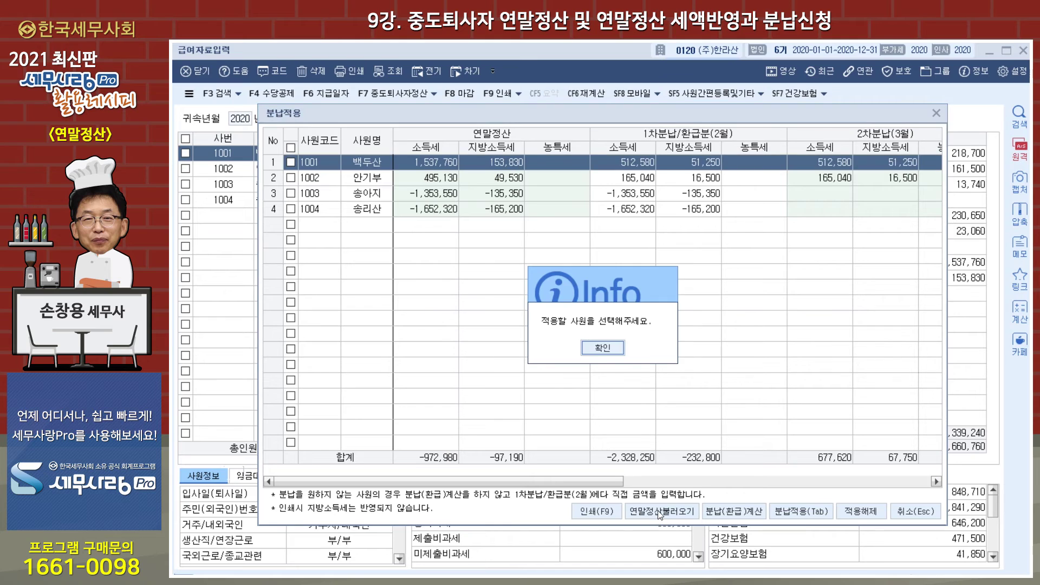
left_click(602, 349)
left_click(290, 147)
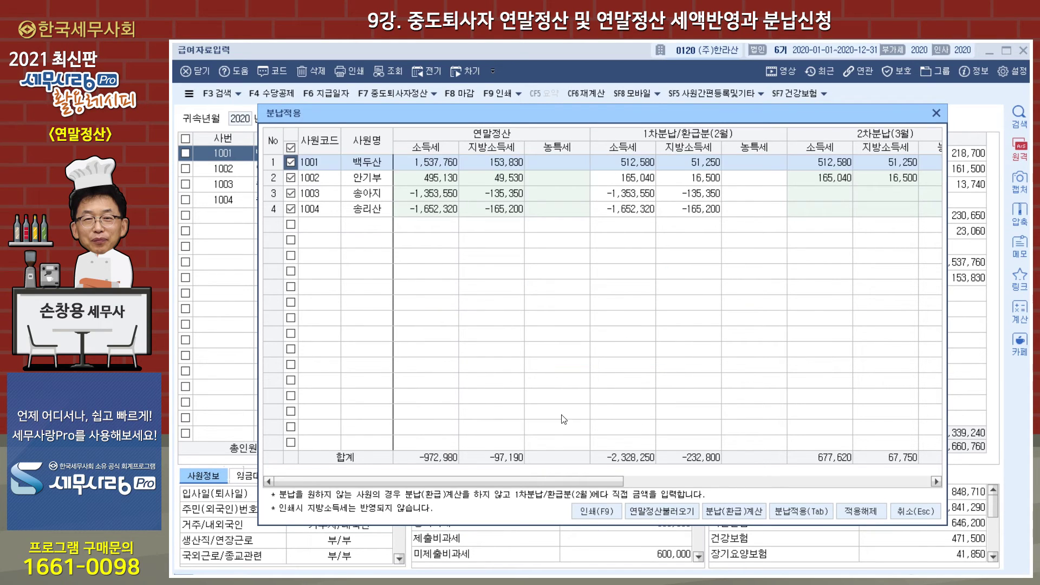
left_click(648, 513)
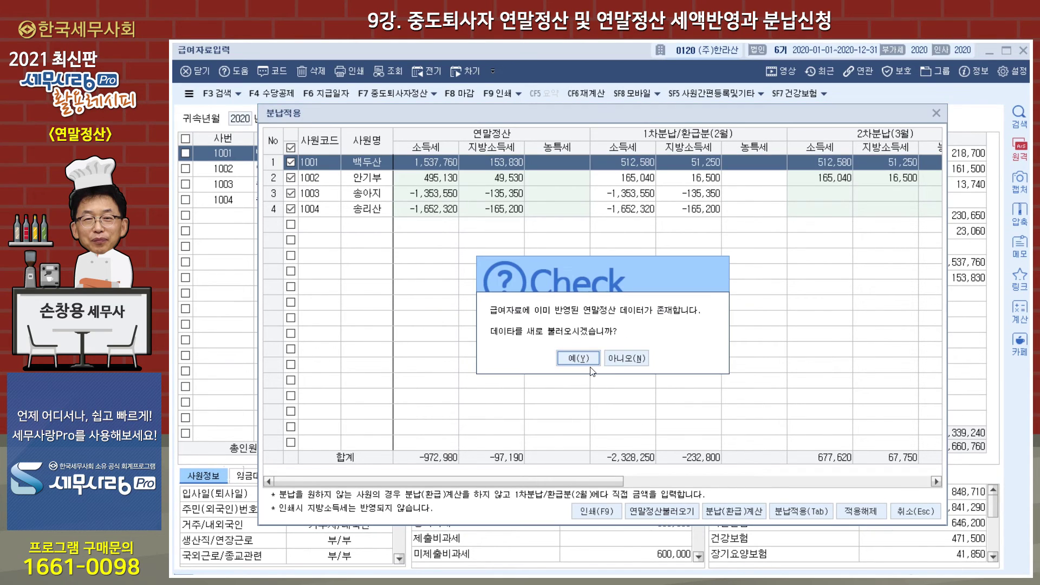
left_click(590, 363)
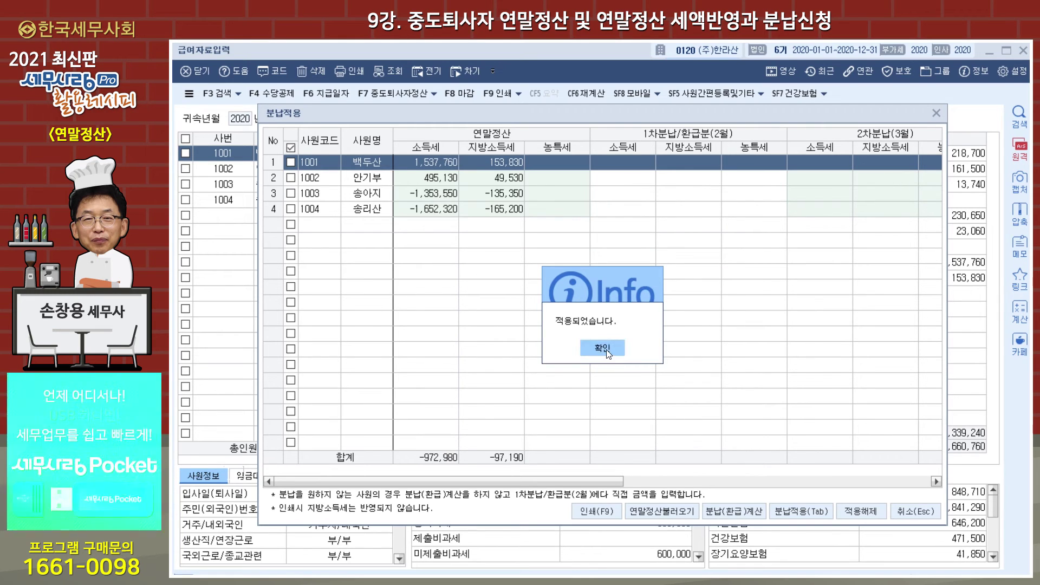
left_click(602, 349)
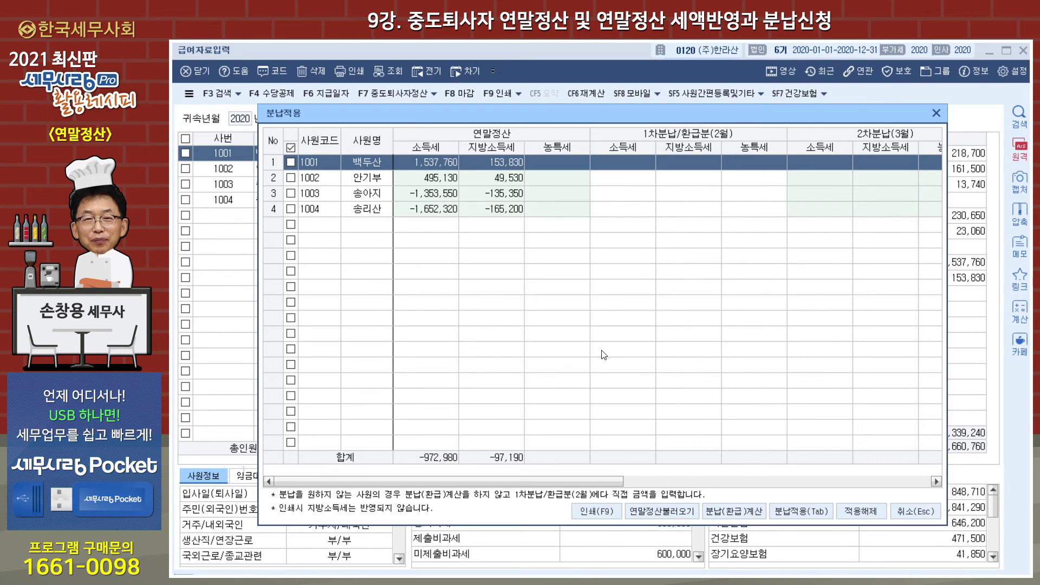
- Calculate the three-part installments and refunds for all employees and apply them additionally to the February payroll
left_click(291, 148)
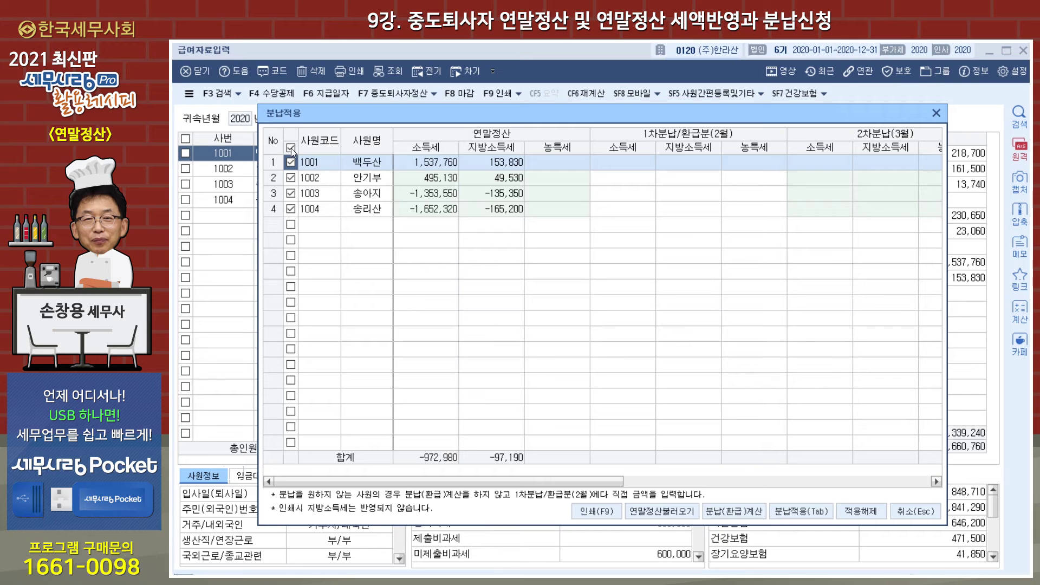
left_click(742, 515)
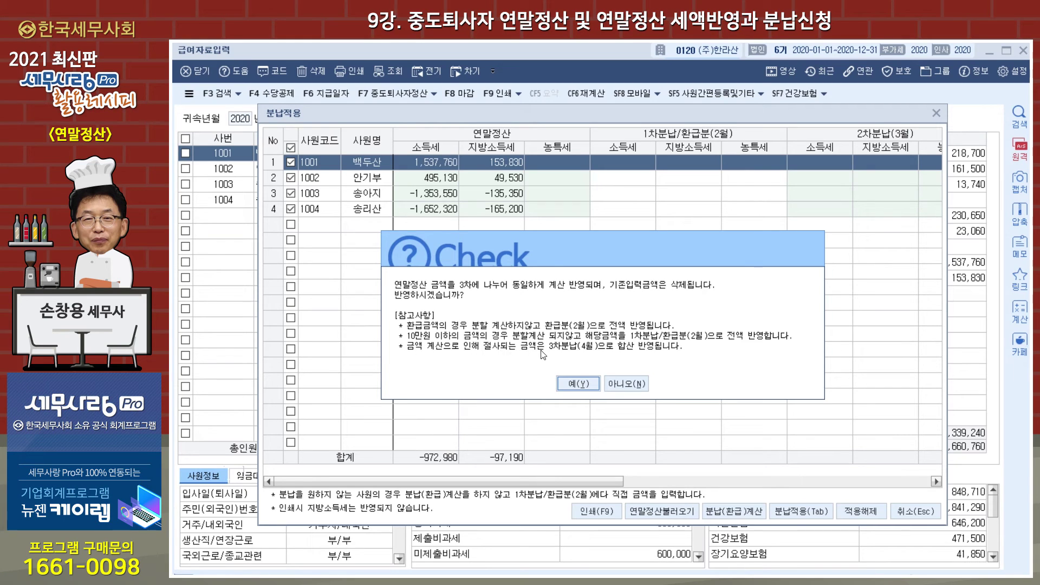
left_click(577, 383)
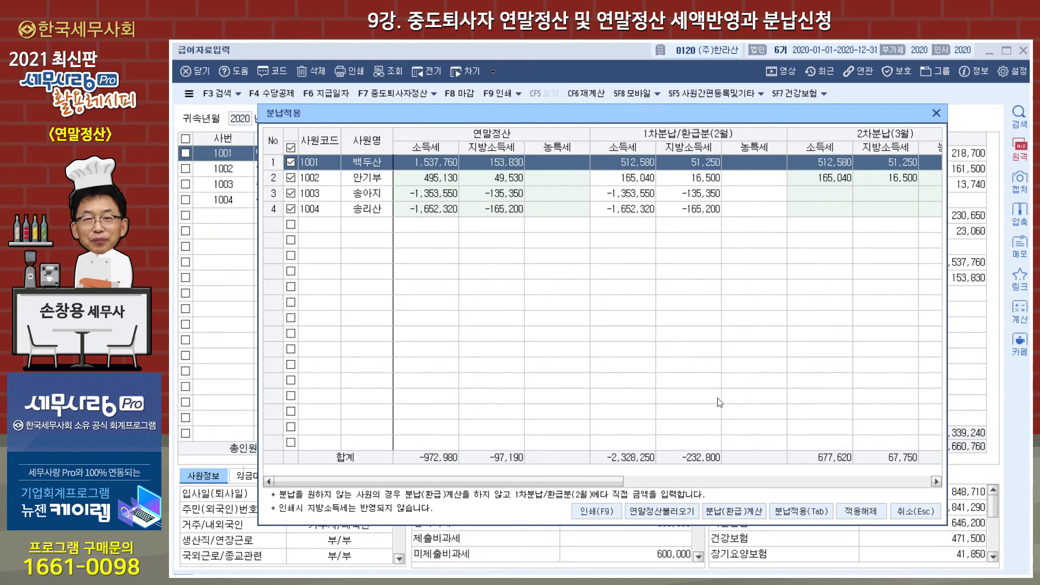
left_click_drag(603, 479, 539, 520)
left_click(806, 510)
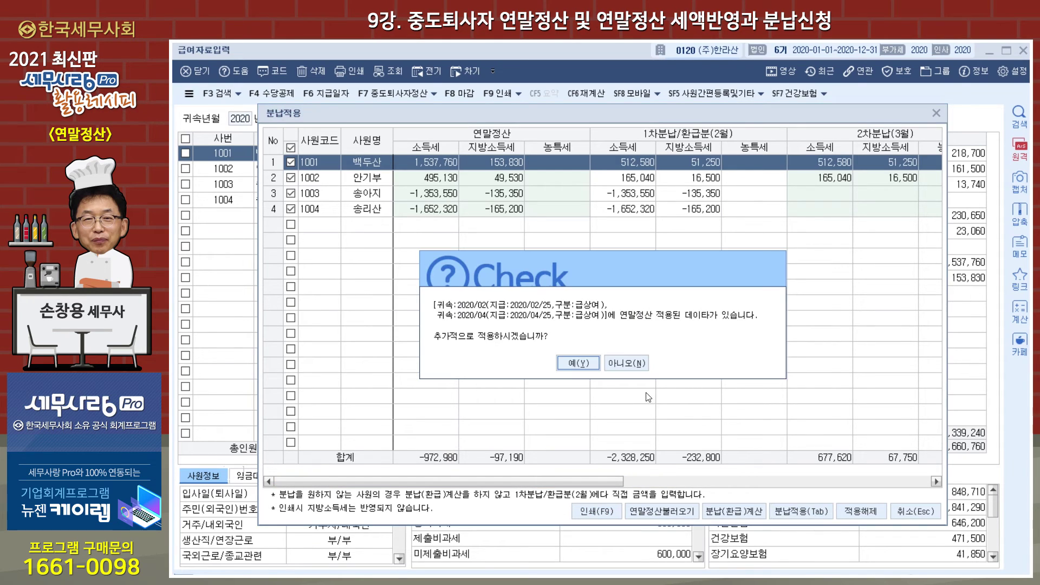
left_click(570, 368)
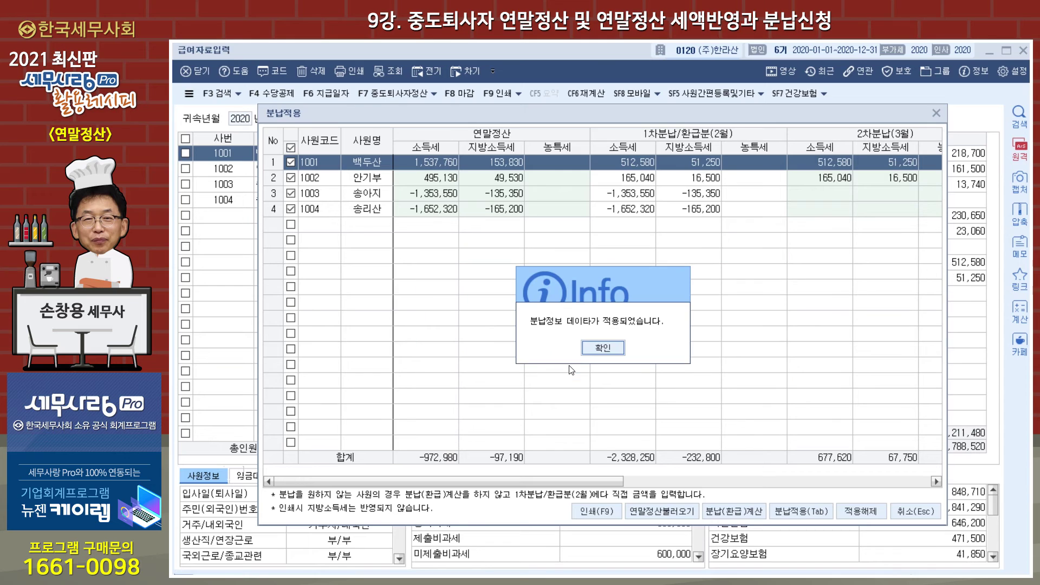
left_click(609, 350)
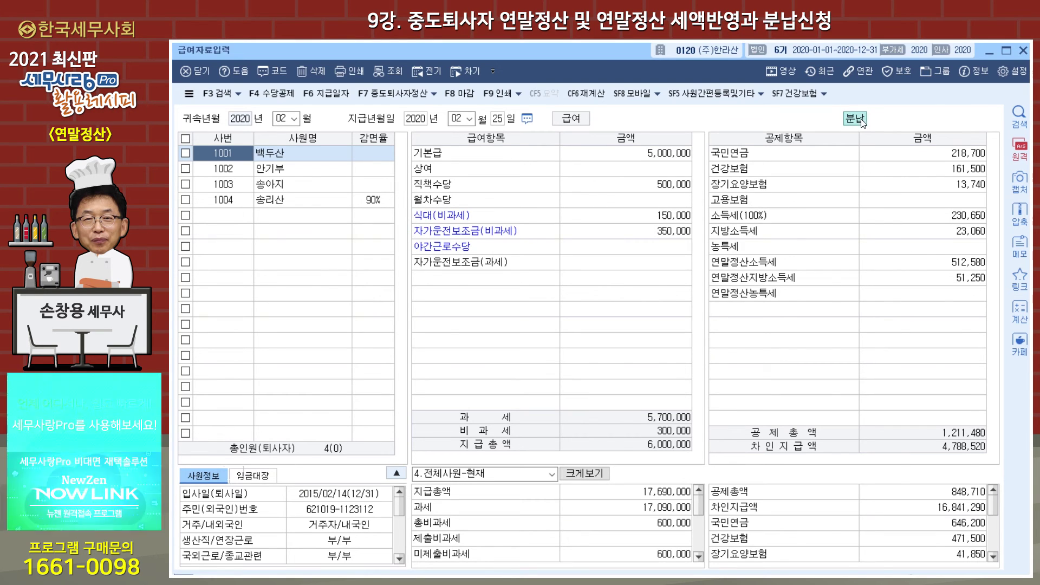
- Check the installment and refund deductions of the other three employees in the February payroll and close payroll data entry
key("Down")
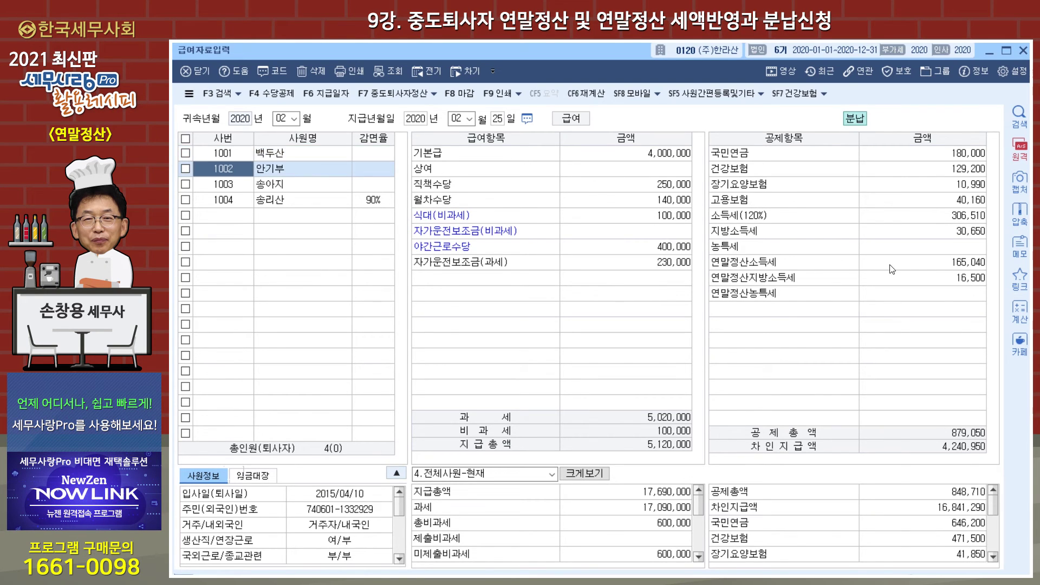
left_click(300, 185)
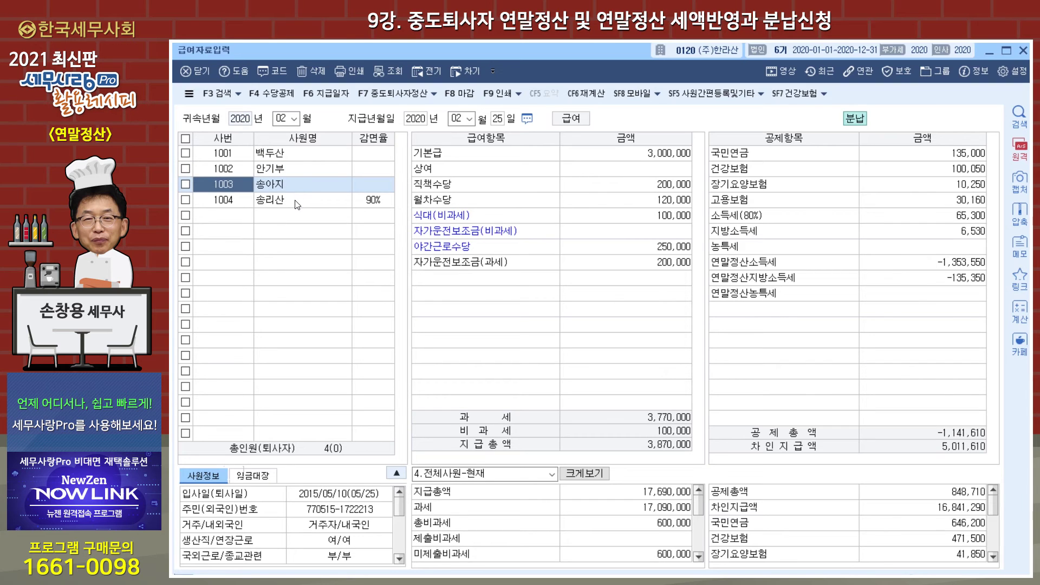
left_click(298, 201)
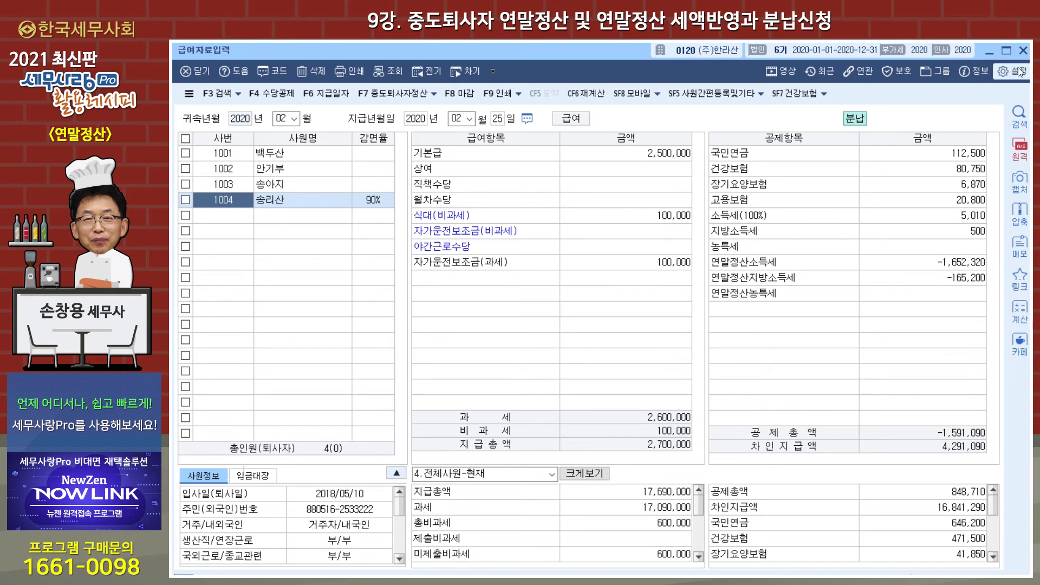
left_click(1023, 50)
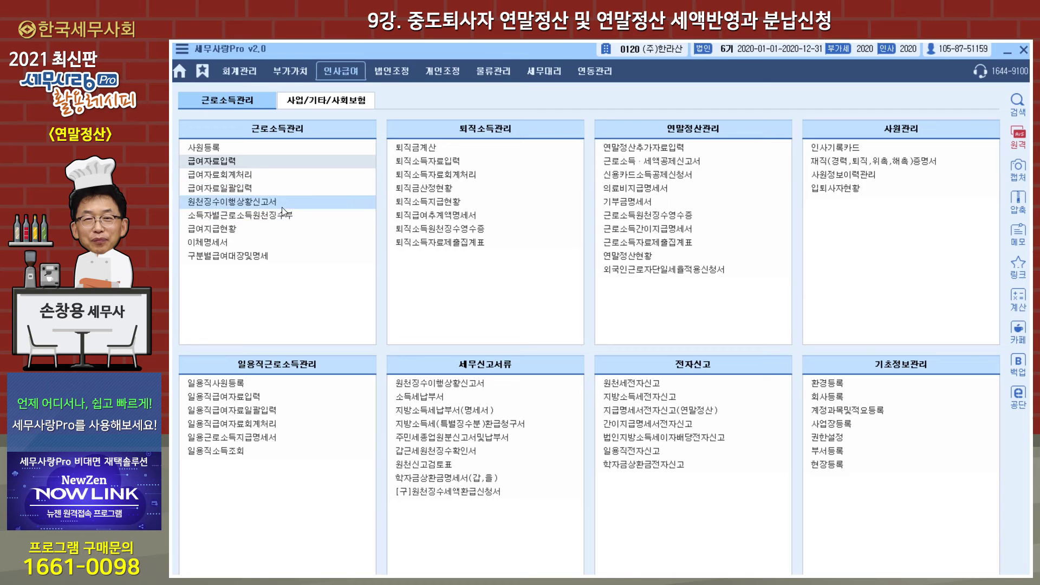
- Open the withholding status report (원천징수이행상황신고서) for February 2020 attribution and payment, with regular filing (1.정기신고)
left_click(268, 202)
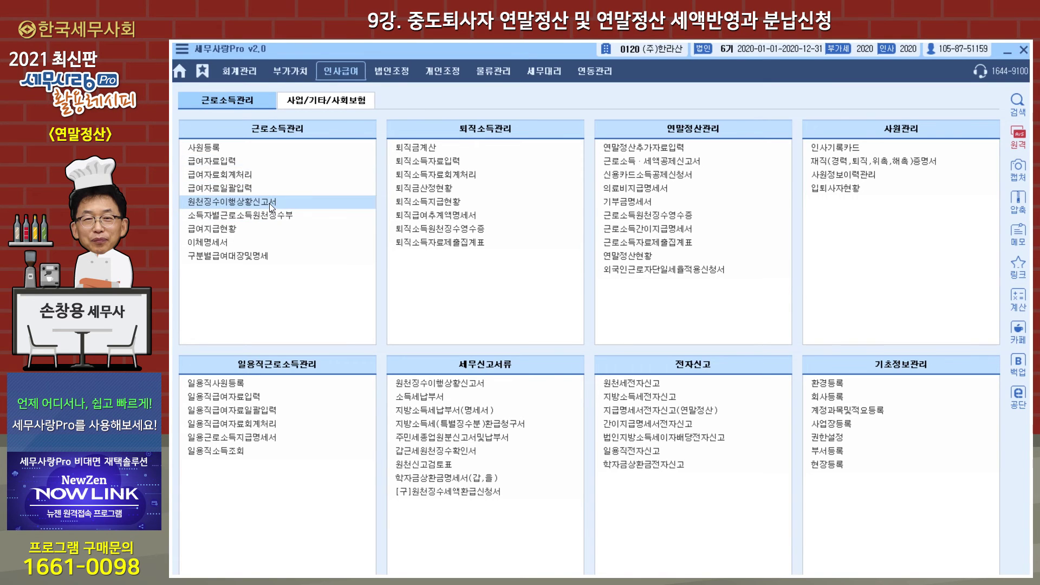
key("Return")
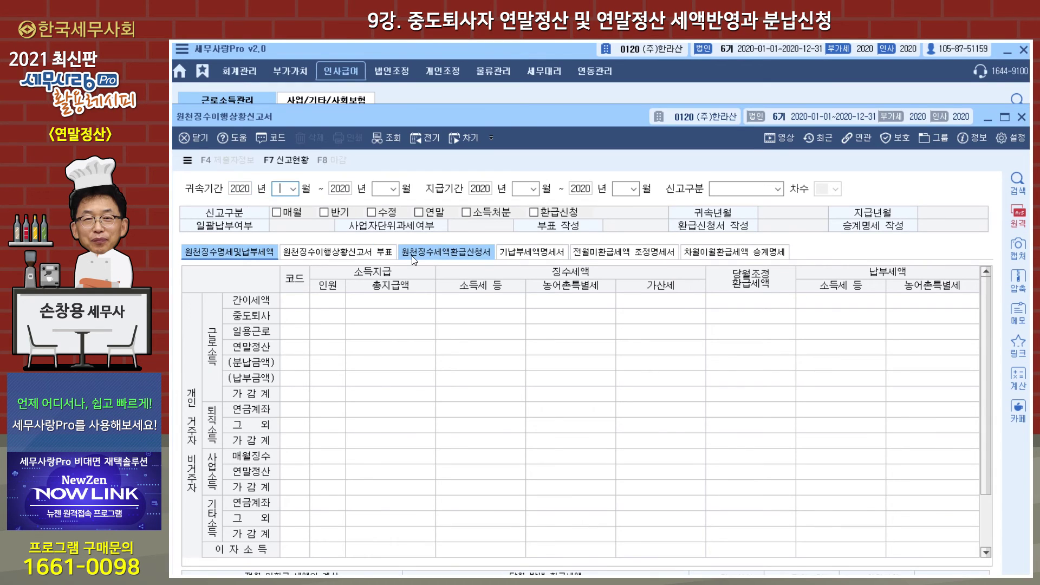
type("2")
key("Return")
key("Return")
key("Return")
key("Return")
key("Return")
key("Return")
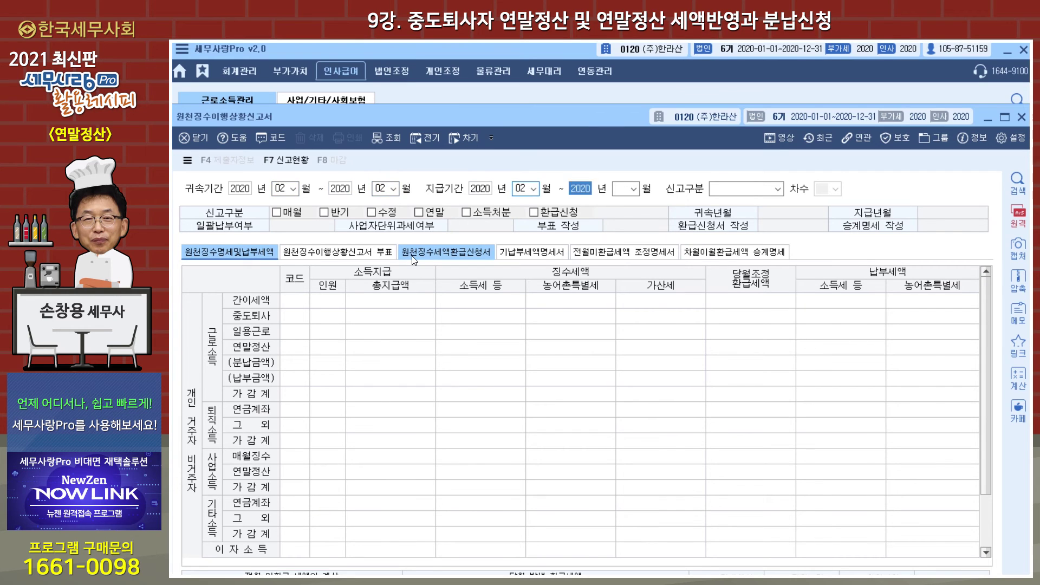
key("Return")
key("Return")
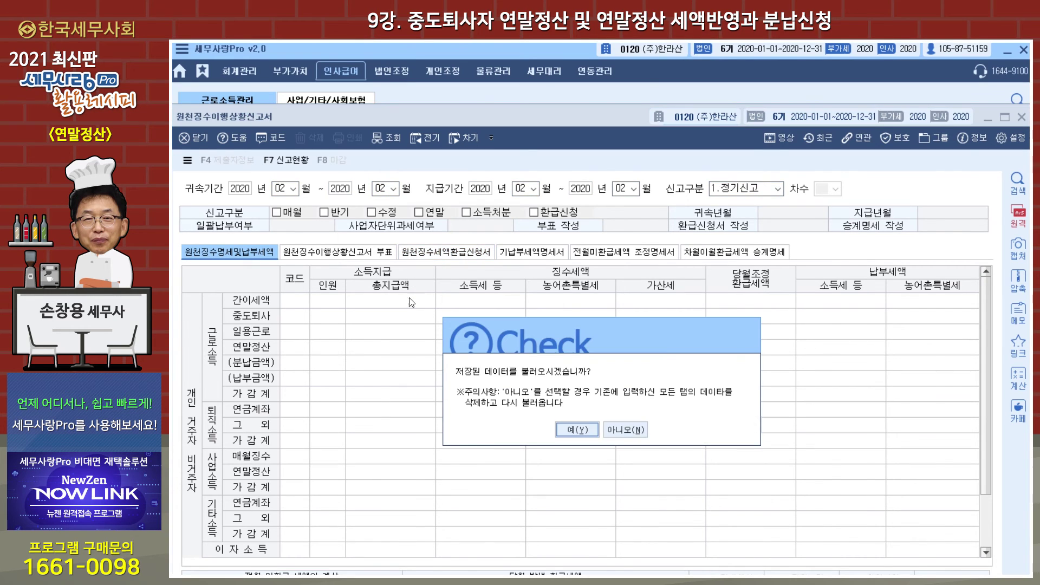
- Regenerate the report with the A04 additional tax installment applied, check the year-end settlement rows, and close without saving
left_click(626, 428)
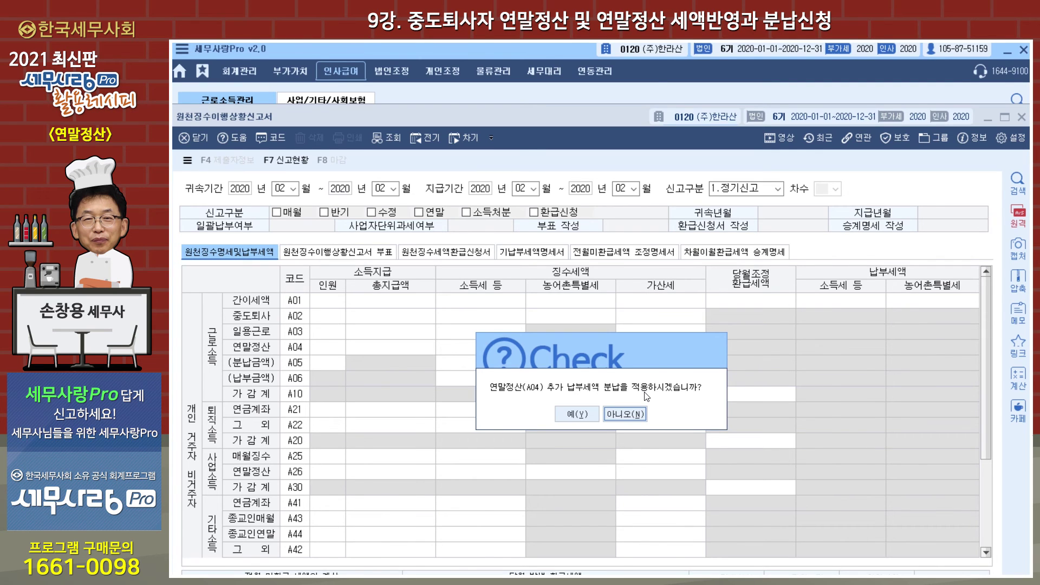
left_click(578, 414)
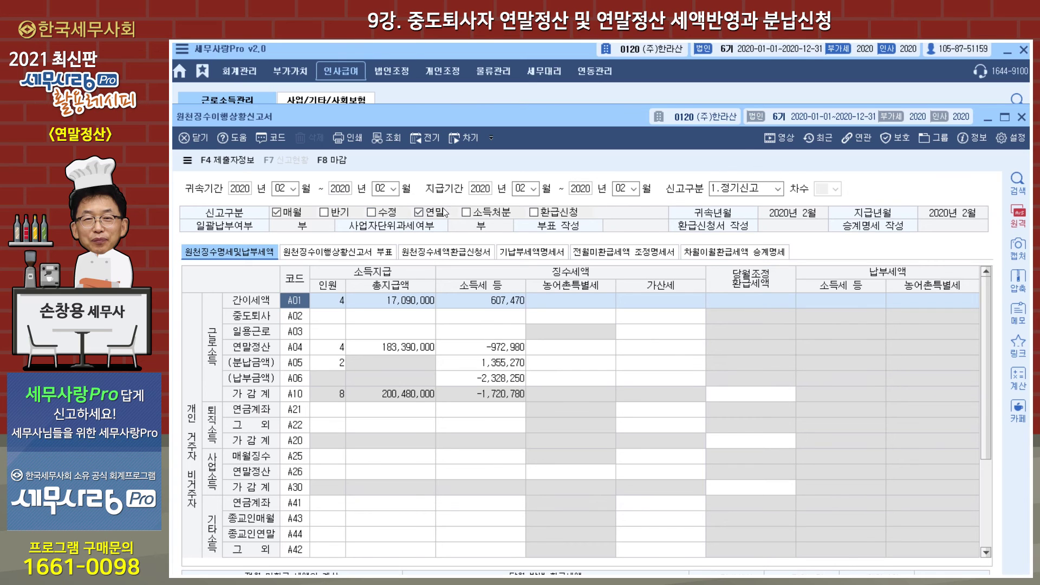
left_click(1021, 117)
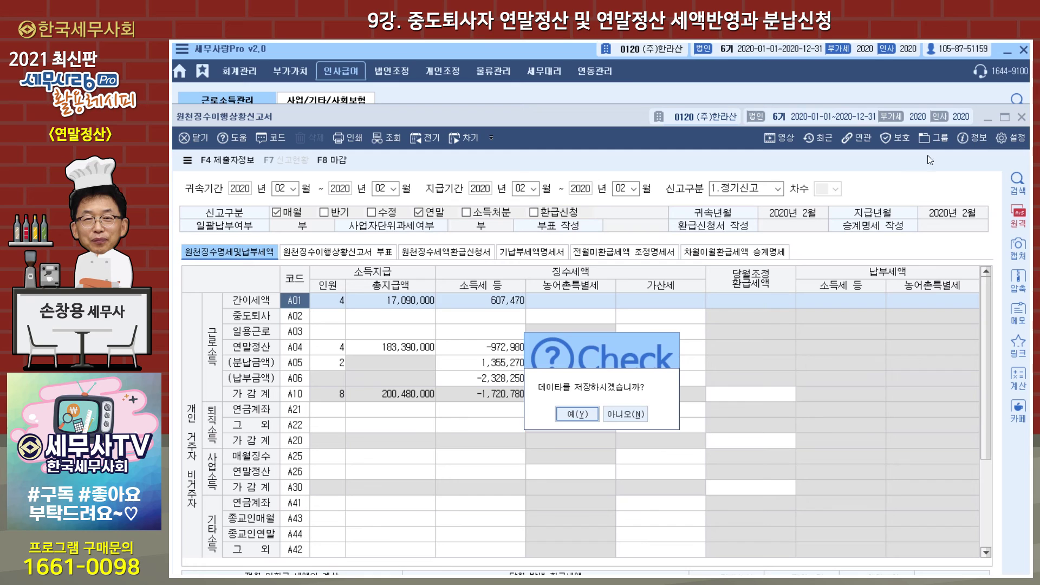
left_click(618, 413)
- Load the March 2020 payroll with payment day 25 in payroll data entry (급여자료입력) and check the first two employees' deductions
left_click(213, 160)
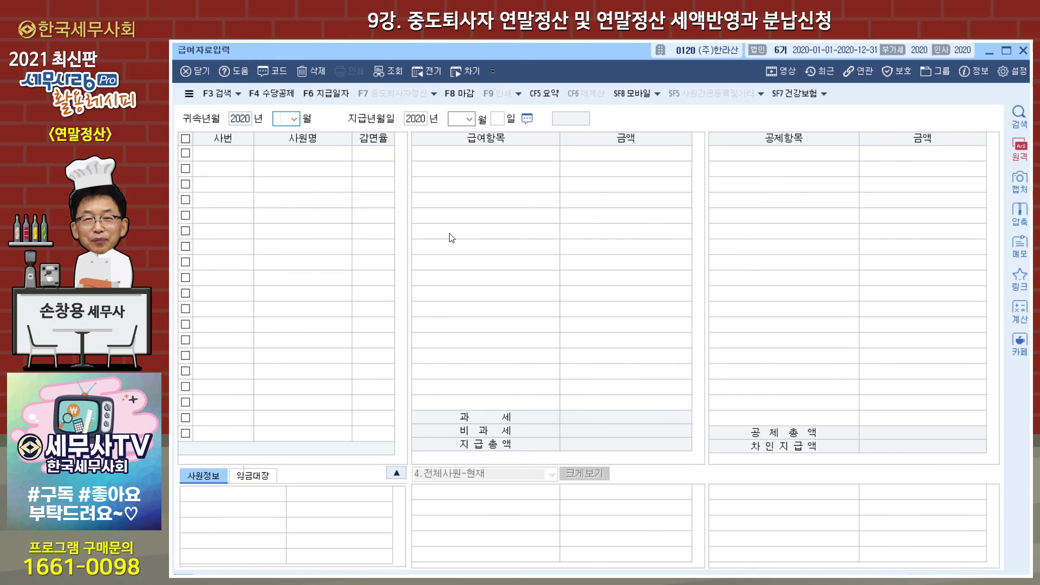
type("3")
key("Return")
key("Return")
key("Return")
key("Return")
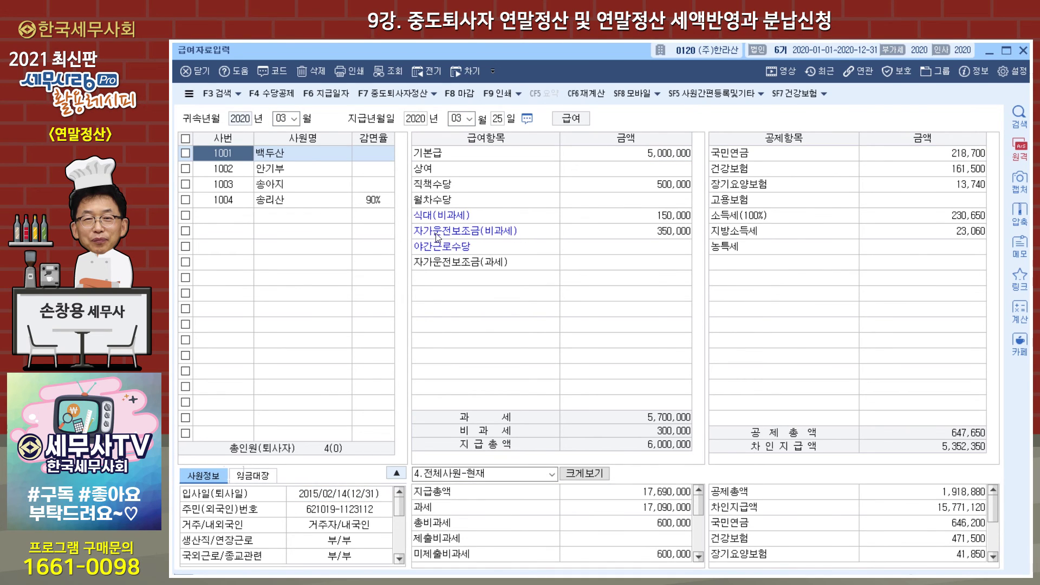
left_click(292, 169)
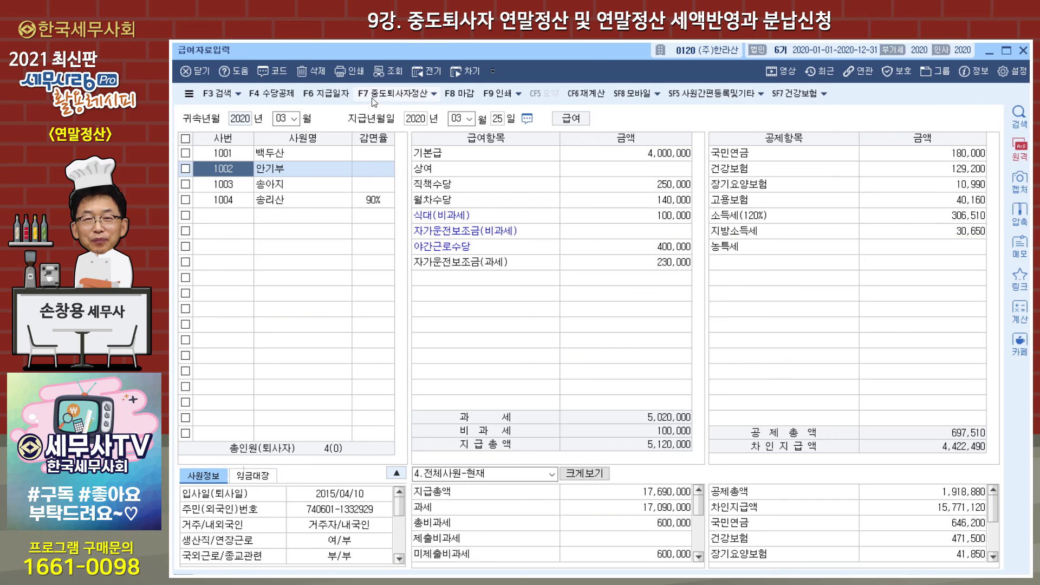
- Apply the calculated installments for all employees from the March payroll and check the first two employees' year-end settlement deductions
left_click(435, 95)
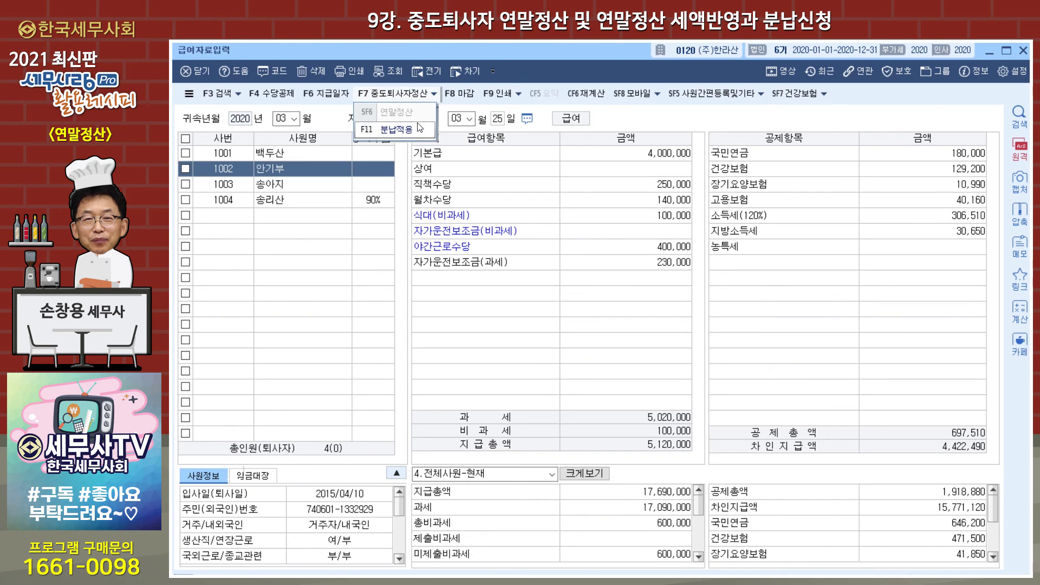
left_click(414, 134)
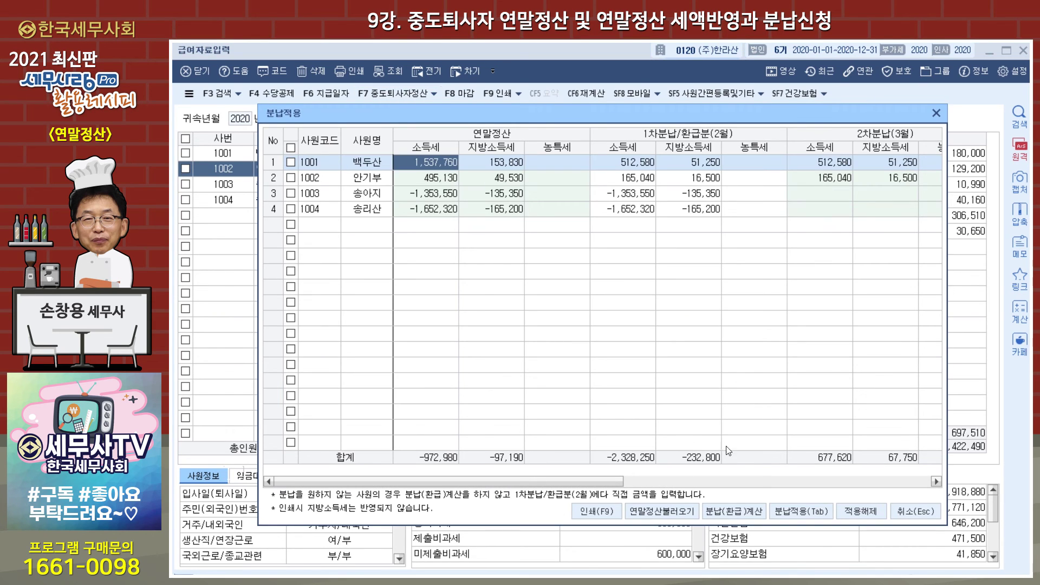
left_click(794, 514)
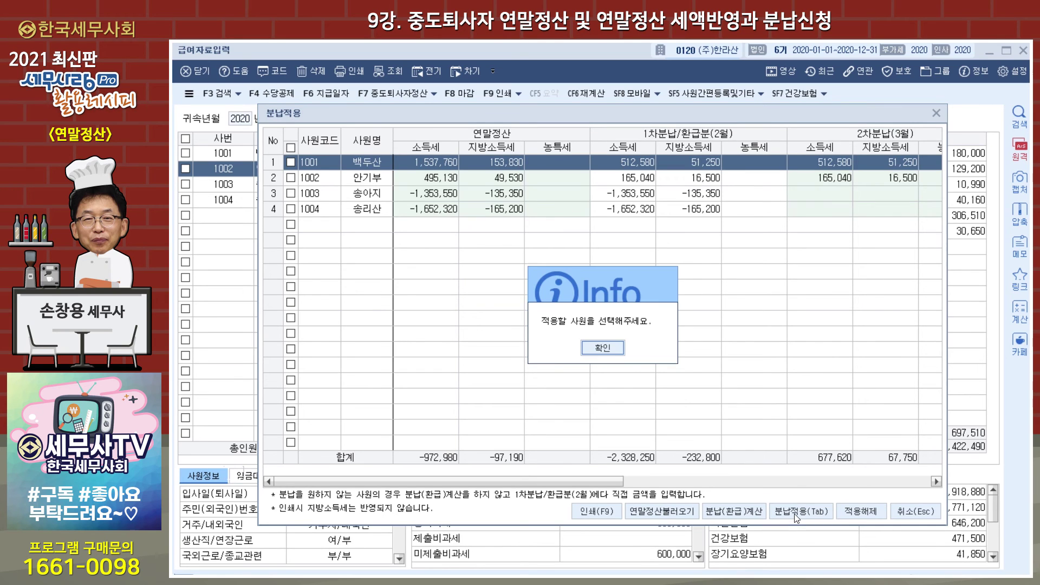
left_click(616, 350)
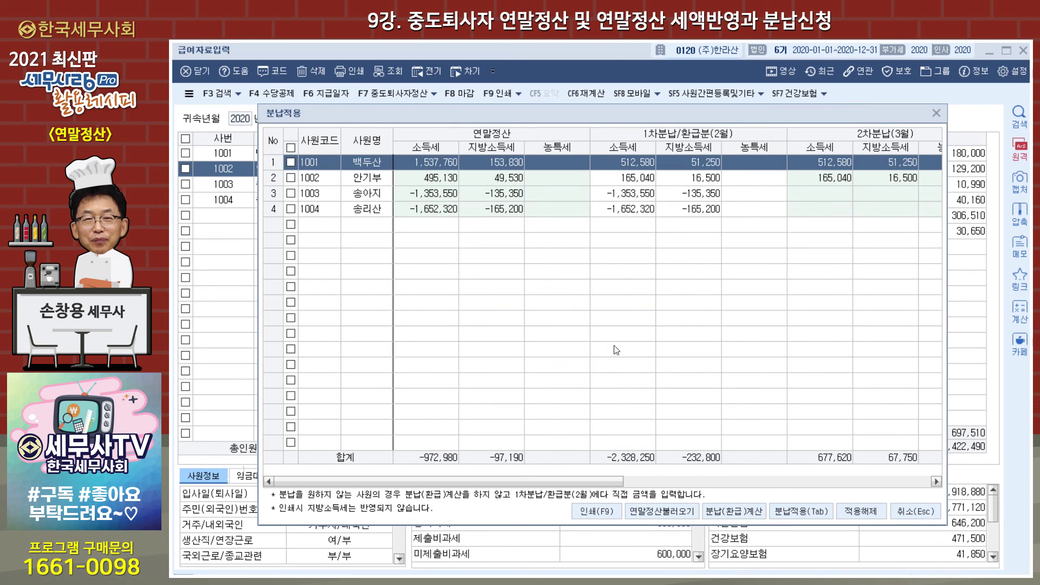
left_click(294, 150)
left_click(771, 506)
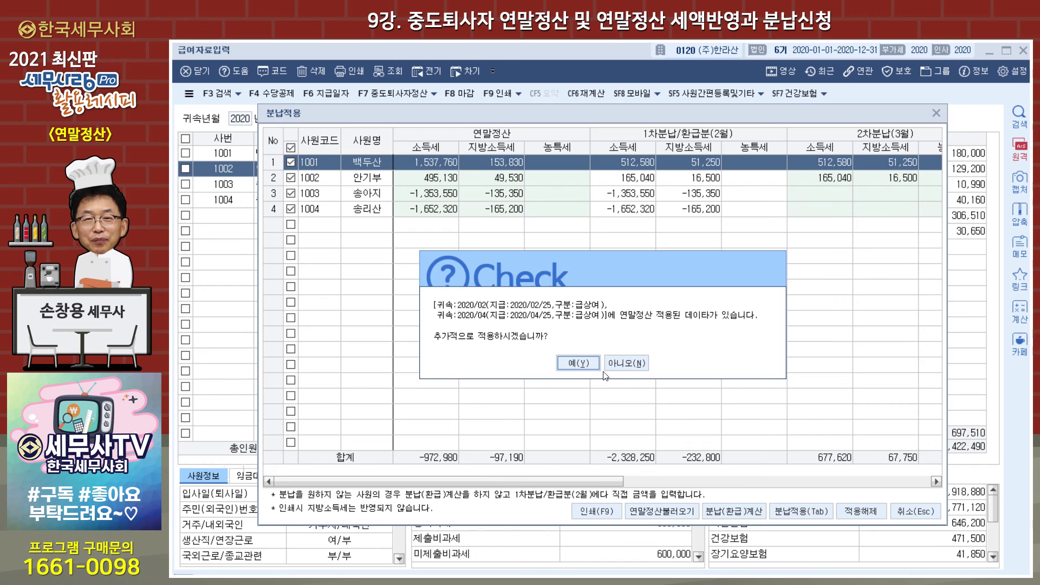
left_click(589, 363)
left_click(602, 348)
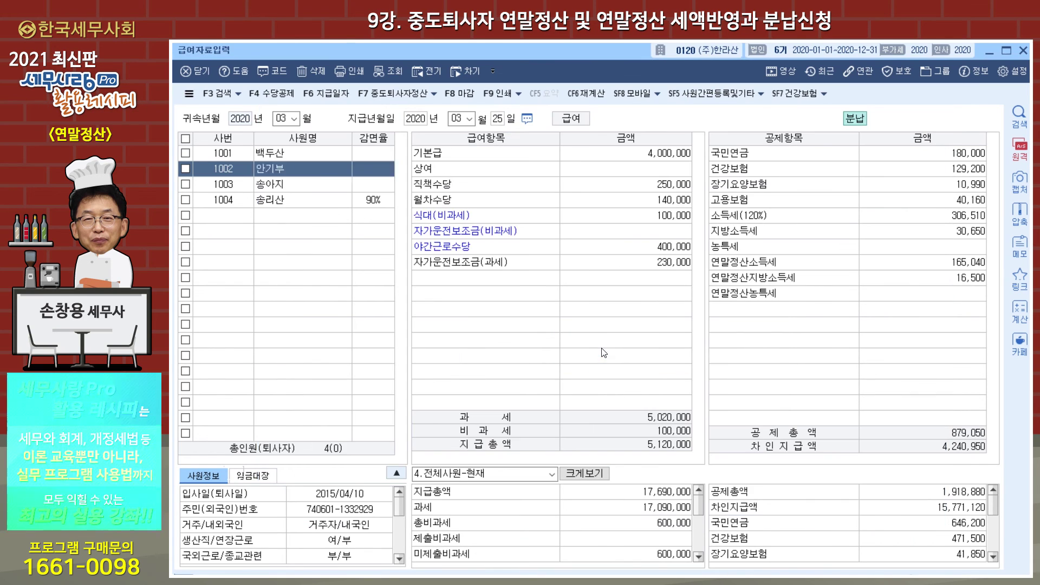
left_click(280, 153)
left_click(282, 168)
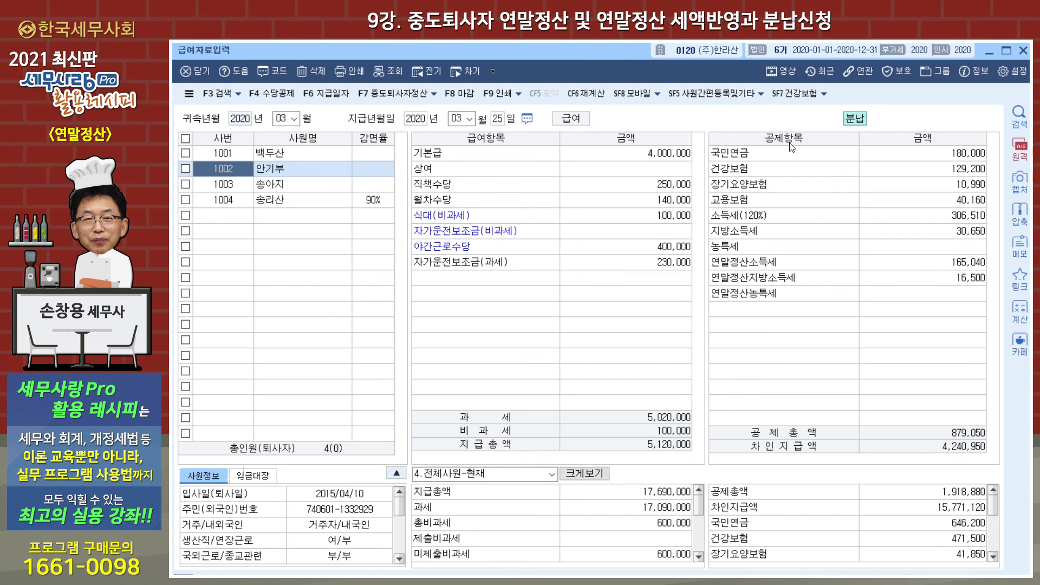
- Load the April 2020 payroll with payment day 25, check the first employee's year-end settlement deductions, and close payroll data entry
left_click(281, 118)
type("4")
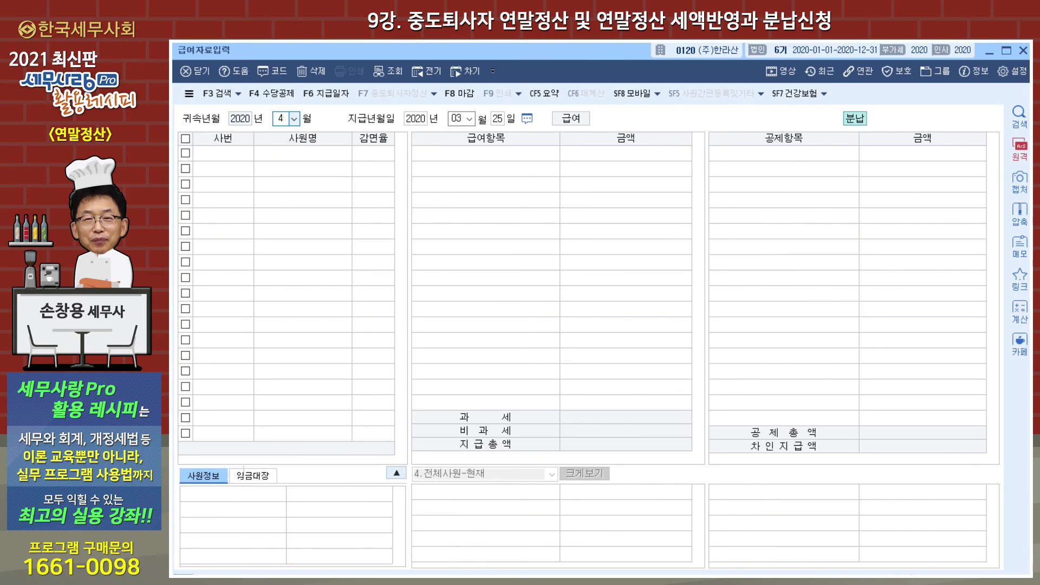
key("Return")
key("Return")
key("Return")
key("Return")
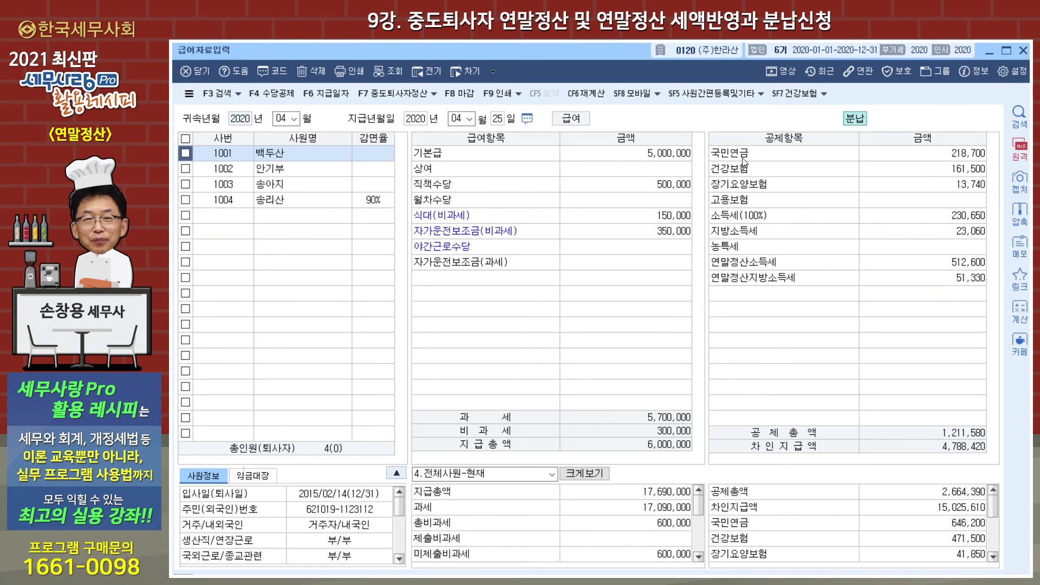
left_click(1023, 51)
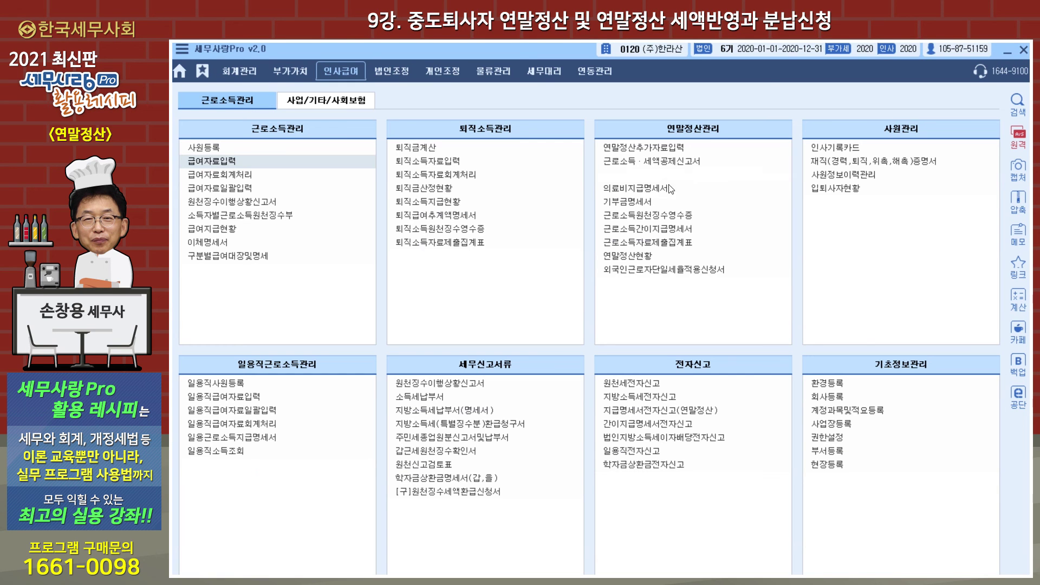
- Open the withholding status report (원천징수이행상황신고서) for March 2020 attribution and payment, with regular filing (1.정기신고)
left_click(268, 201)
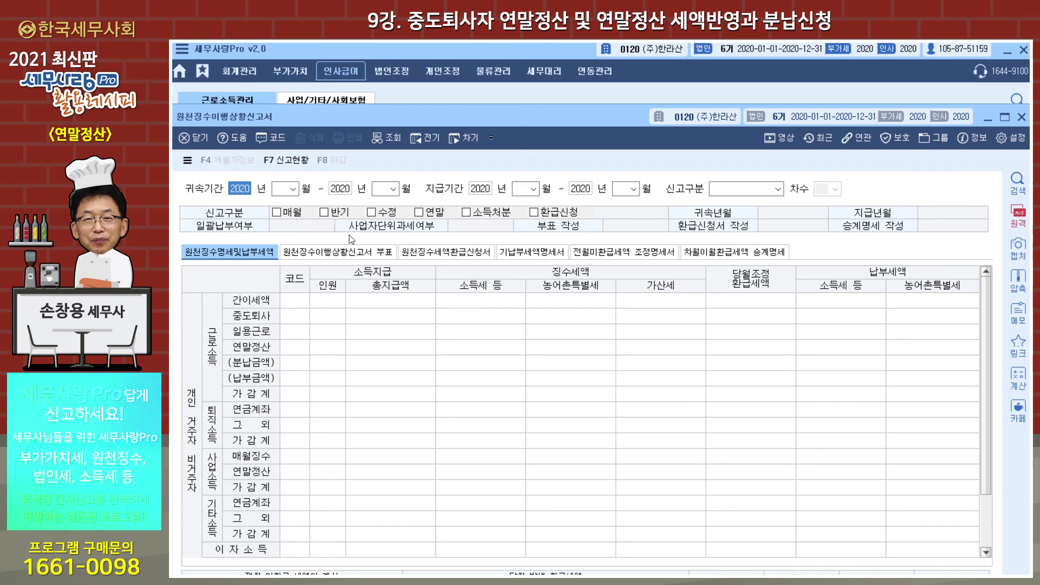
type("03")
key("Return")
type("03")
key("Return")
key("Return")
key("Return")
key("Return")
key("Return")
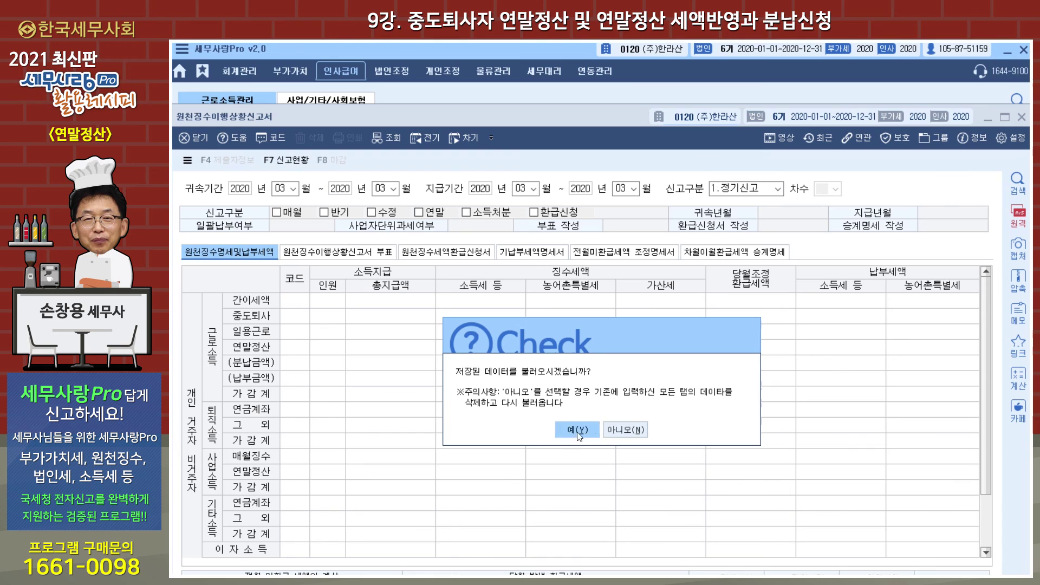
- Regenerate the March report instead of loading its saved data, check the A06 year-end settlement payment row, and close the report
left_click(632, 431)
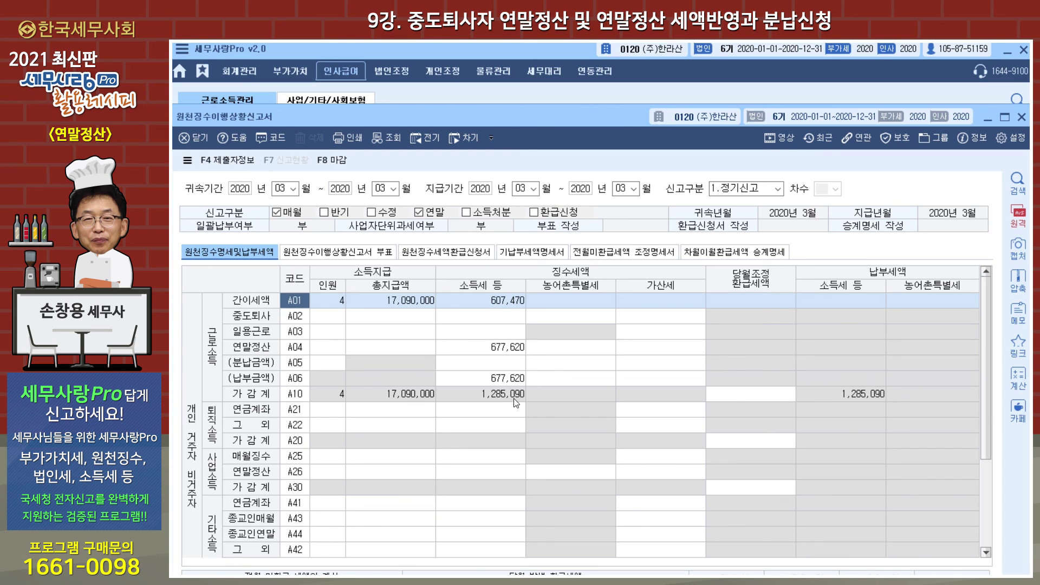
left_click(496, 382)
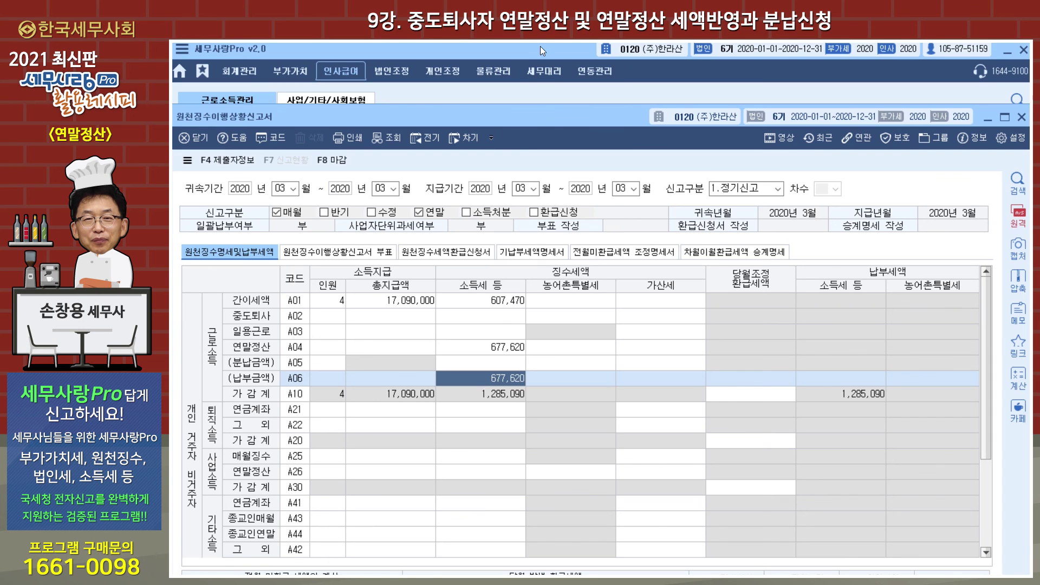
key("Escape")
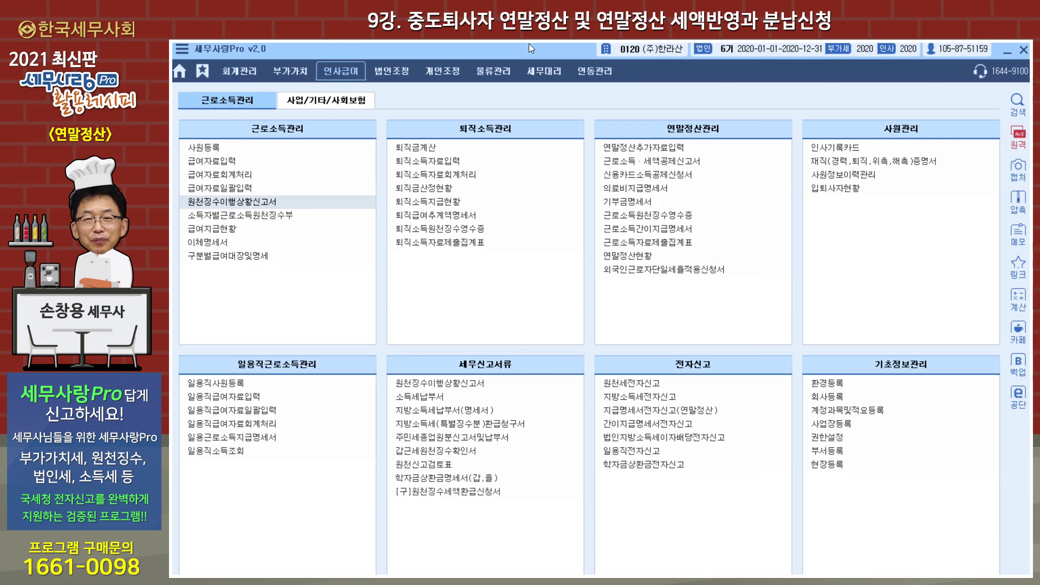
- Reload the March 2020 payroll with payment day 25 in payroll data entry (급여자료입력)
left_click(233, 161)
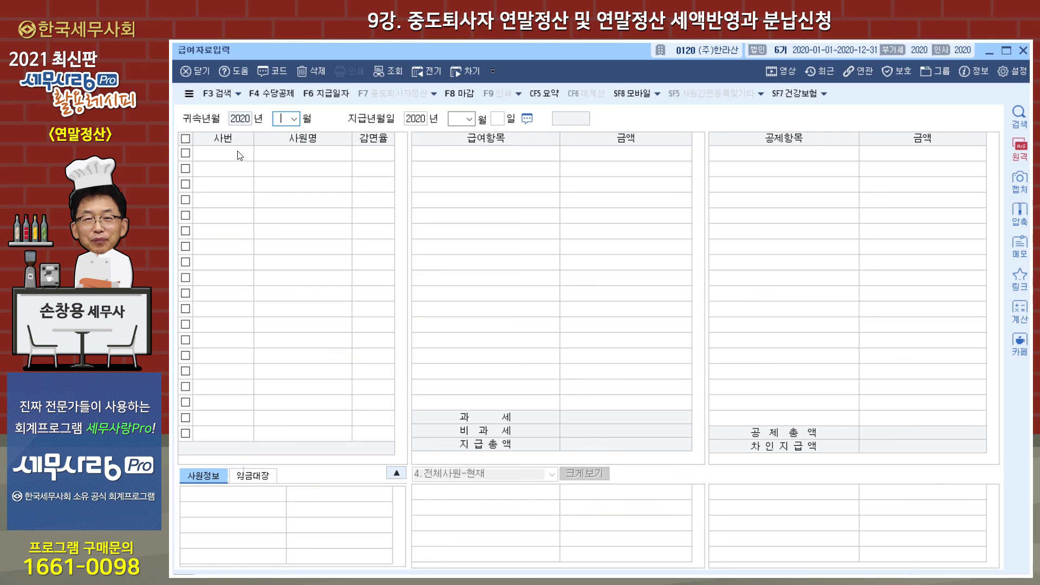
type("3")
key("Return")
key("Return")
key("Return")
key("Return")
- Select the first employee in the March payroll and open the year-end settlement installment table (분납적용)
left_click(238, 150)
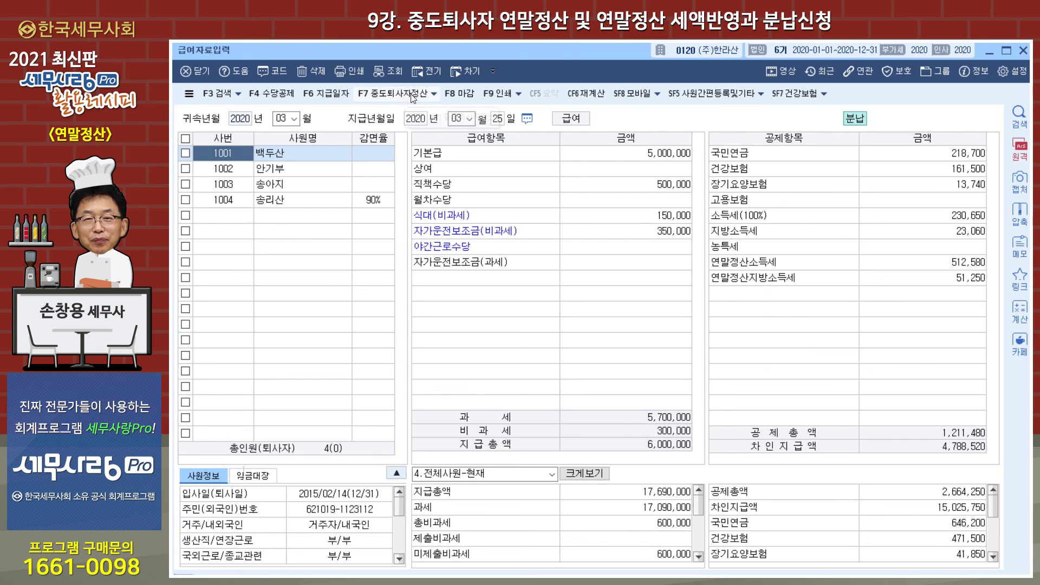
left_click(432, 97)
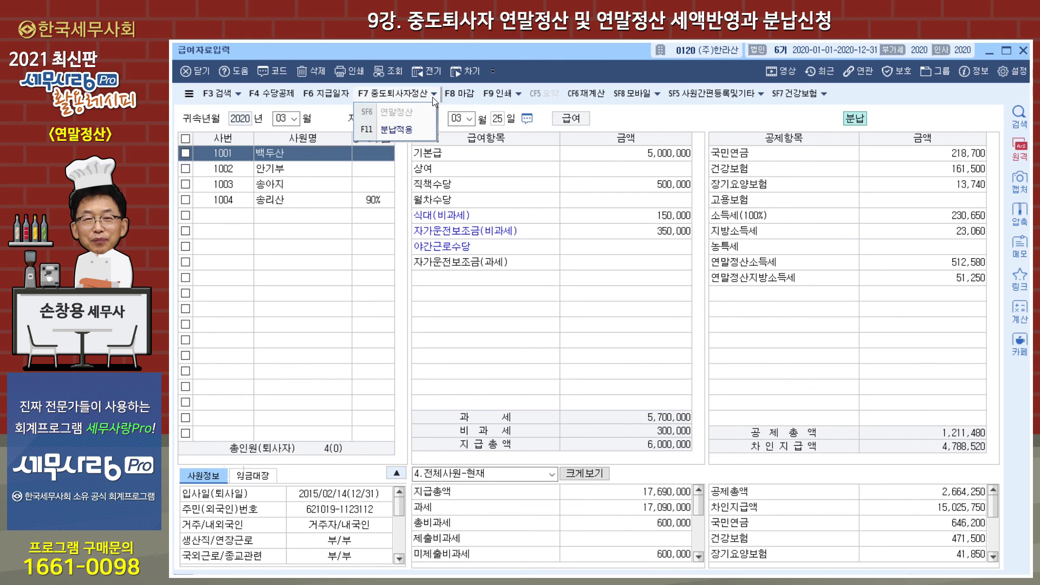
left_click(412, 131)
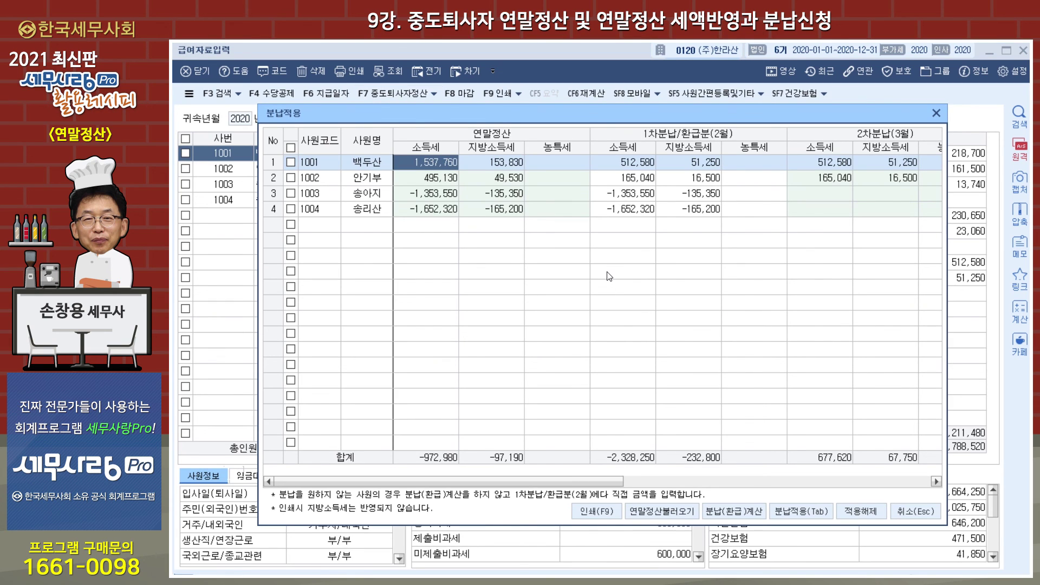